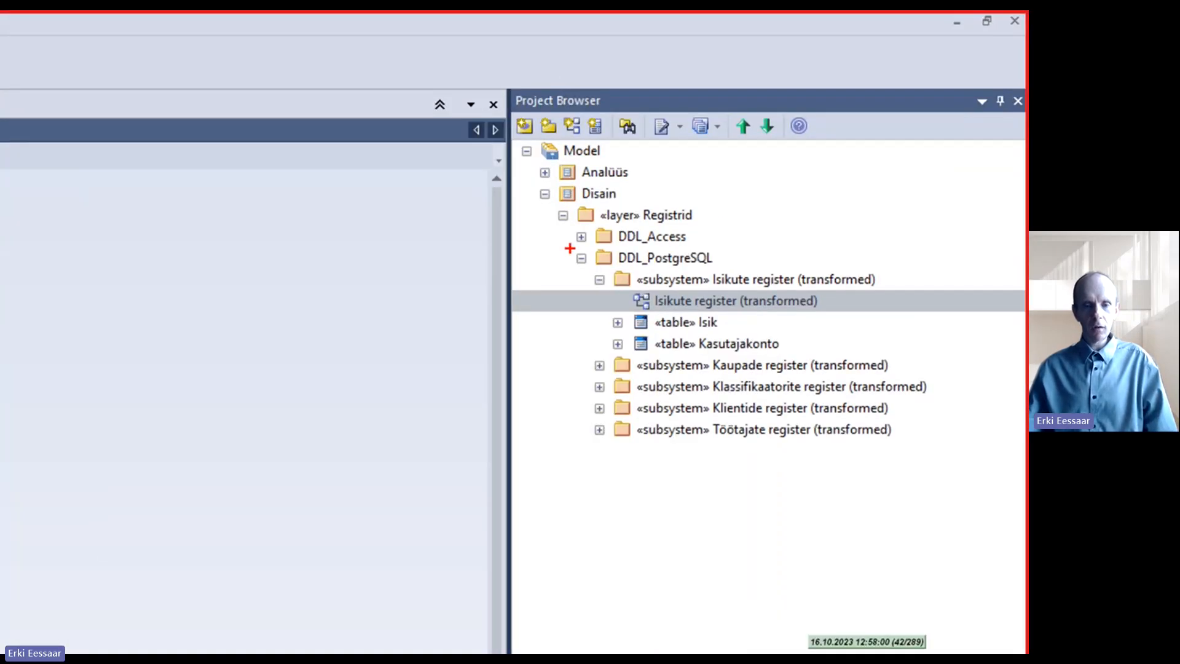
{"action": "mouse_move", "coordinate": [570, 248]}
{"action": "left_mouse_down"}
{"action": "mouse_move", "coordinate": [555, 310]}
{"action": "mouse_move", "coordinate": [578, 270]}
{"action": "mouse_move", "coordinate": [605, 268]}
{"action": "left_mouse_up"}
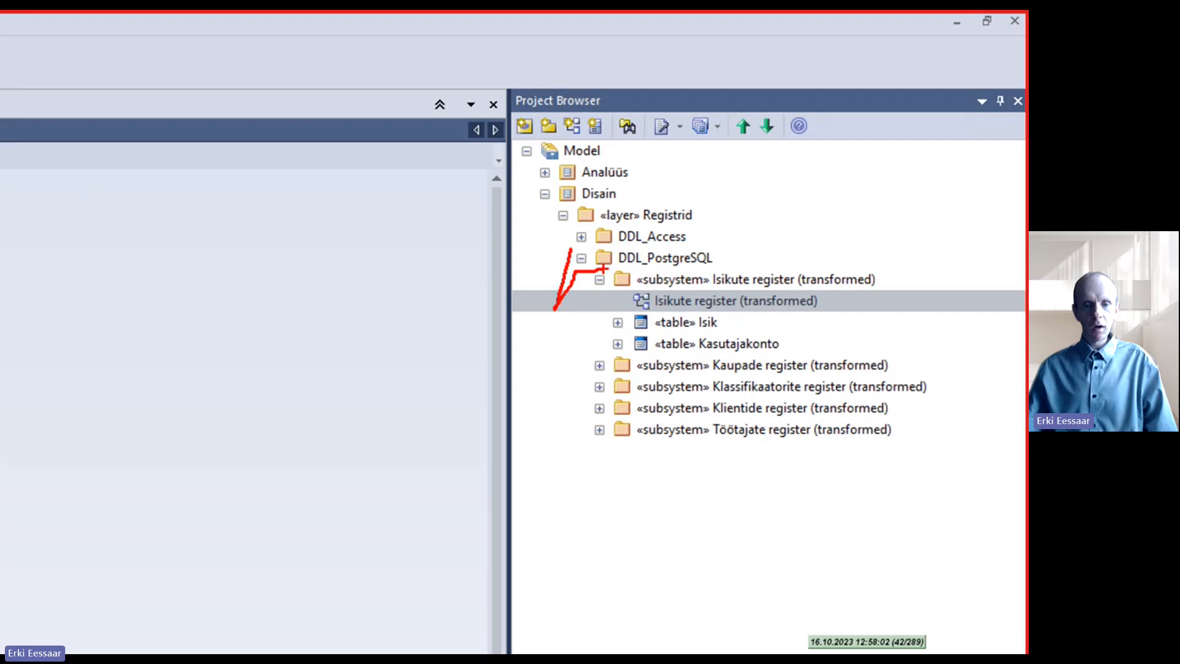
{"action": "left_click_drag", "start_coordinate": [713, 245], "coordinate": [715, 267]}
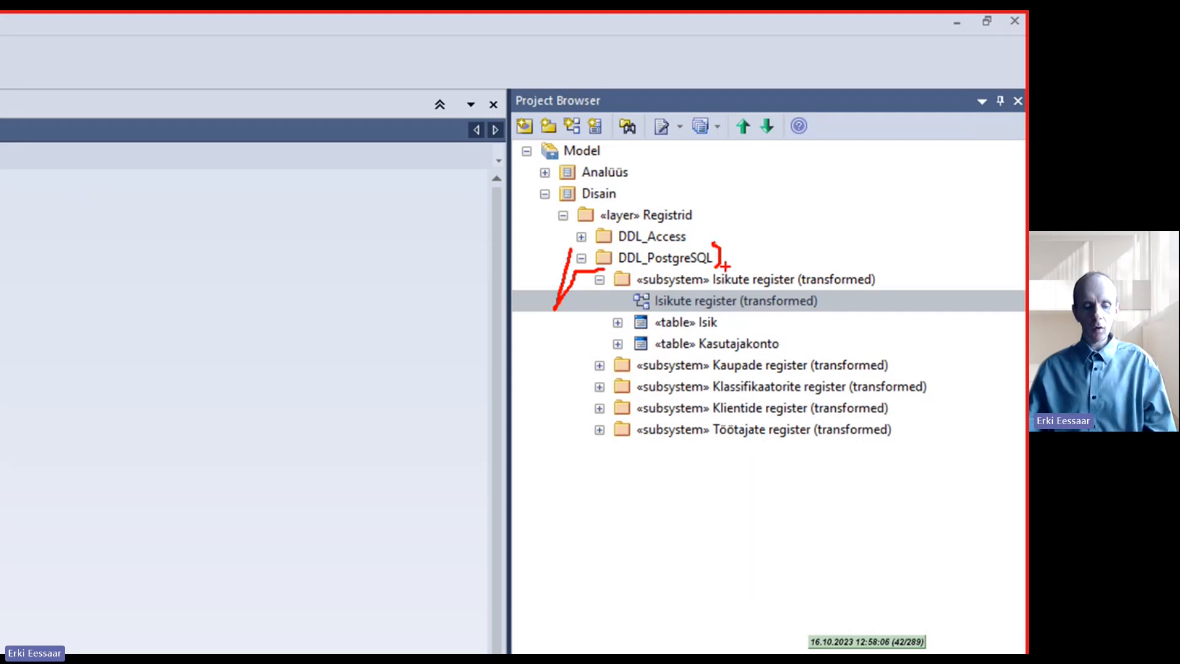
{"action": "key", "text": "Escape"}
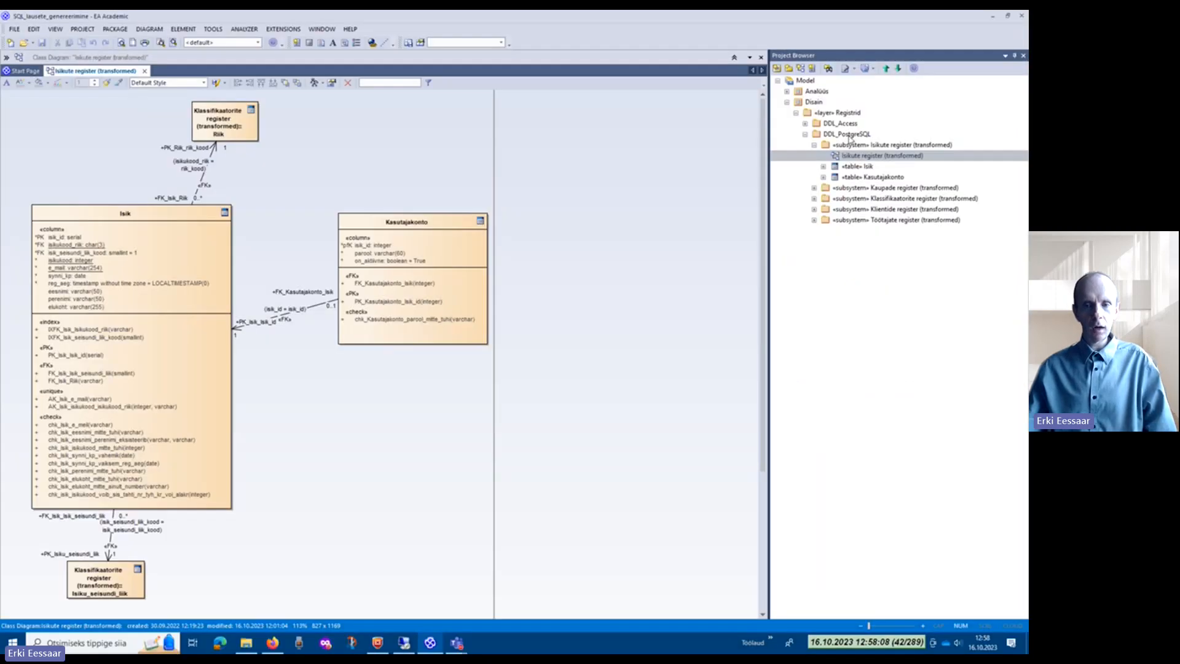
Step: Select the DDL_PostgreSQL package under the Registrid layer of the Disain model
{"action": "left_click", "coordinate": [850, 135]}
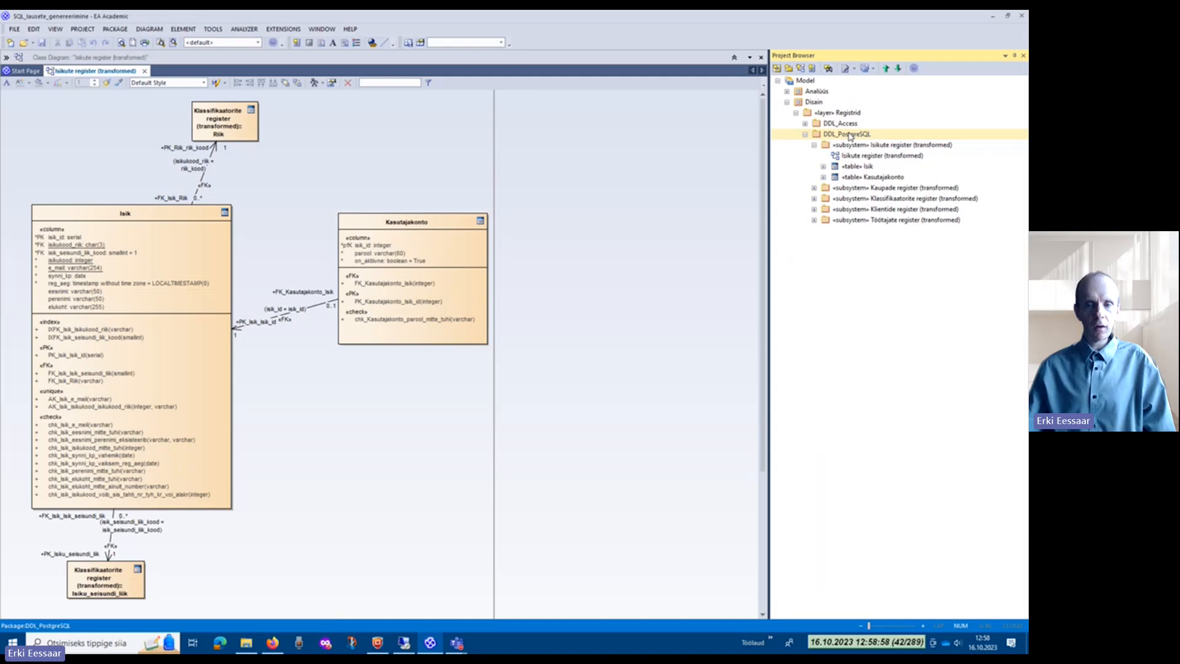
{"action": "right_click", "coordinate": [850, 136]}
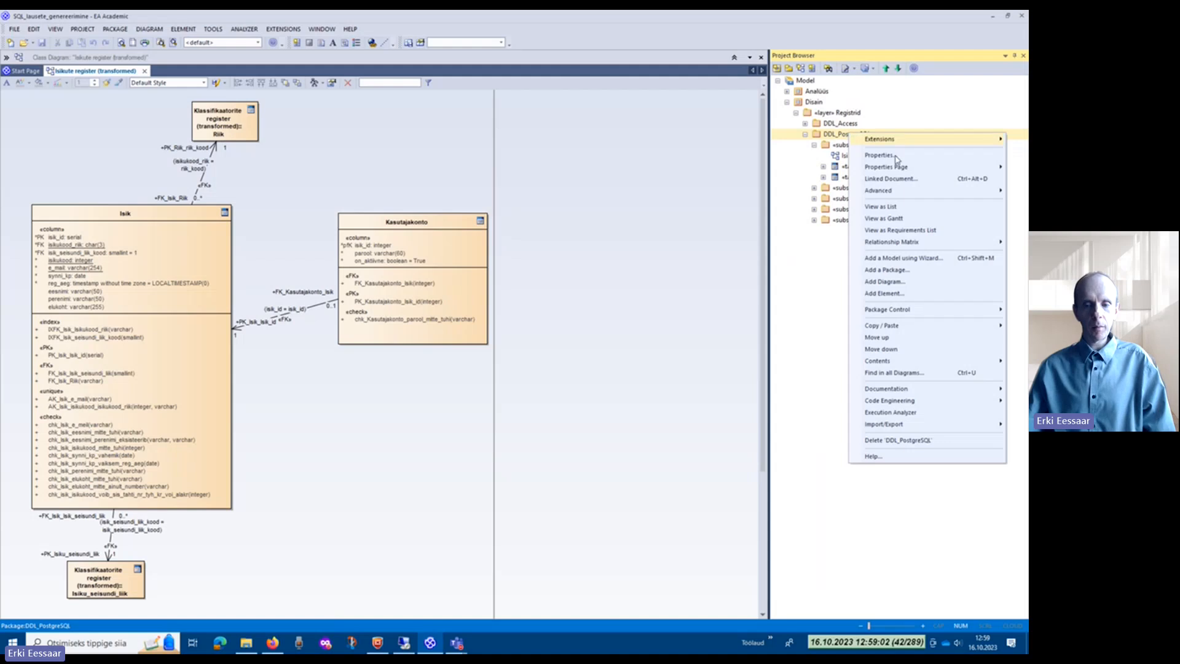
{"action": "mouse_move", "coordinate": [944, 402]}
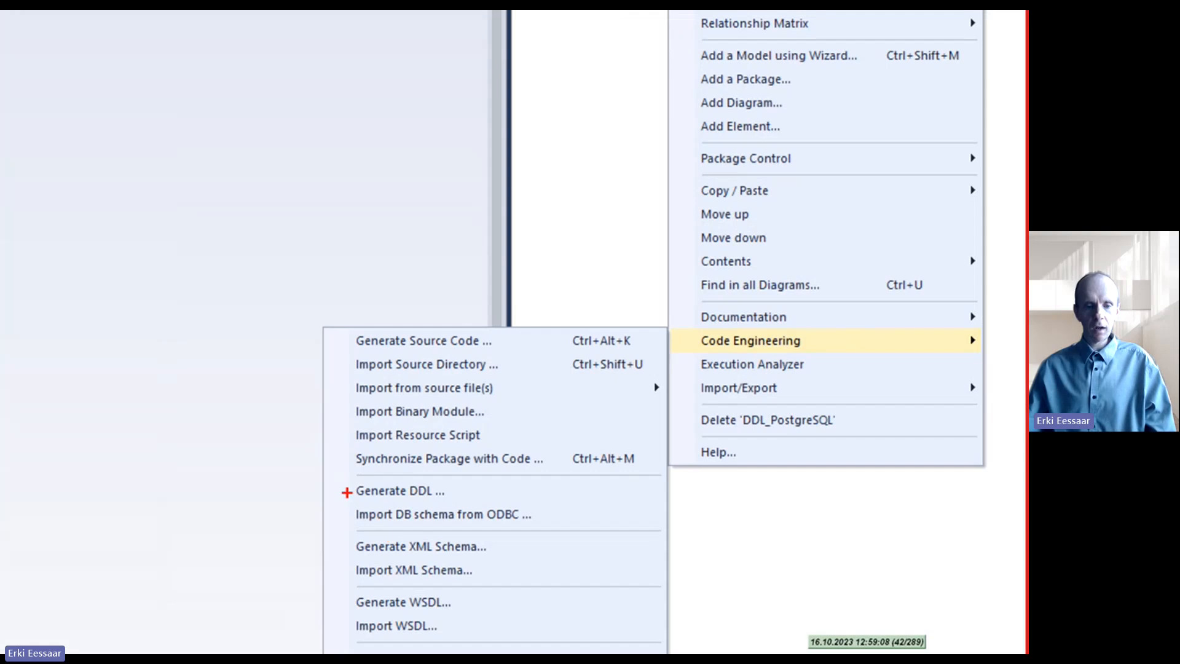
{"action": "left_click_drag", "start_coordinate": [350, 500], "coordinate": [400, 501]}
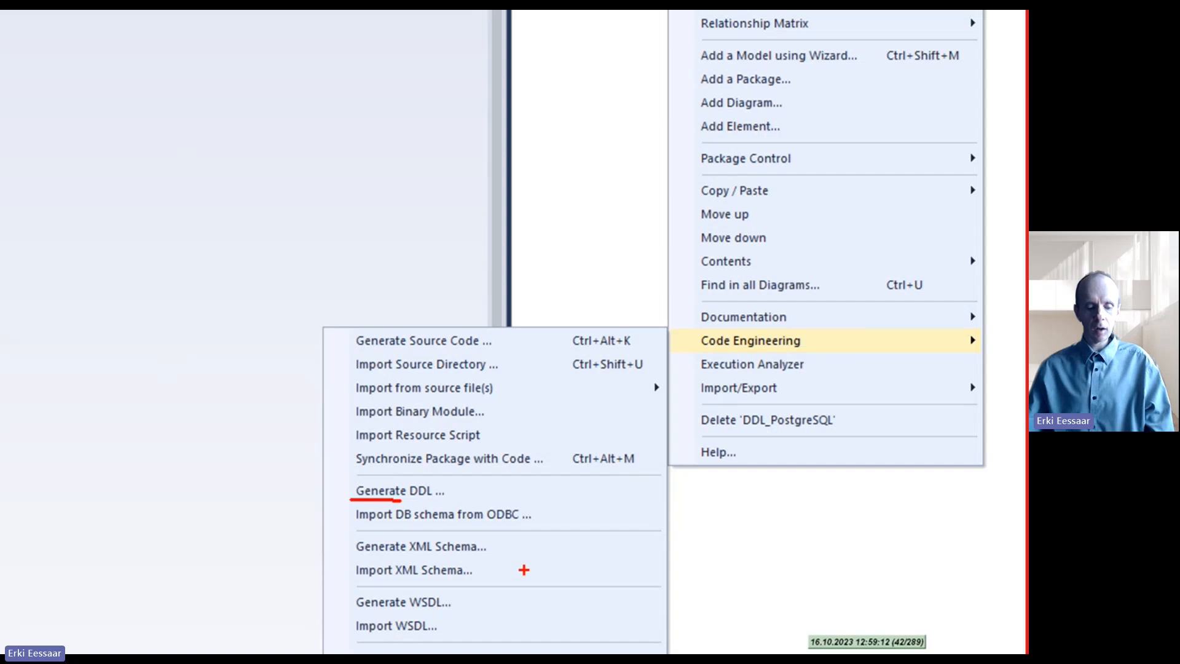
{"action": "key", "text": "Escape"}
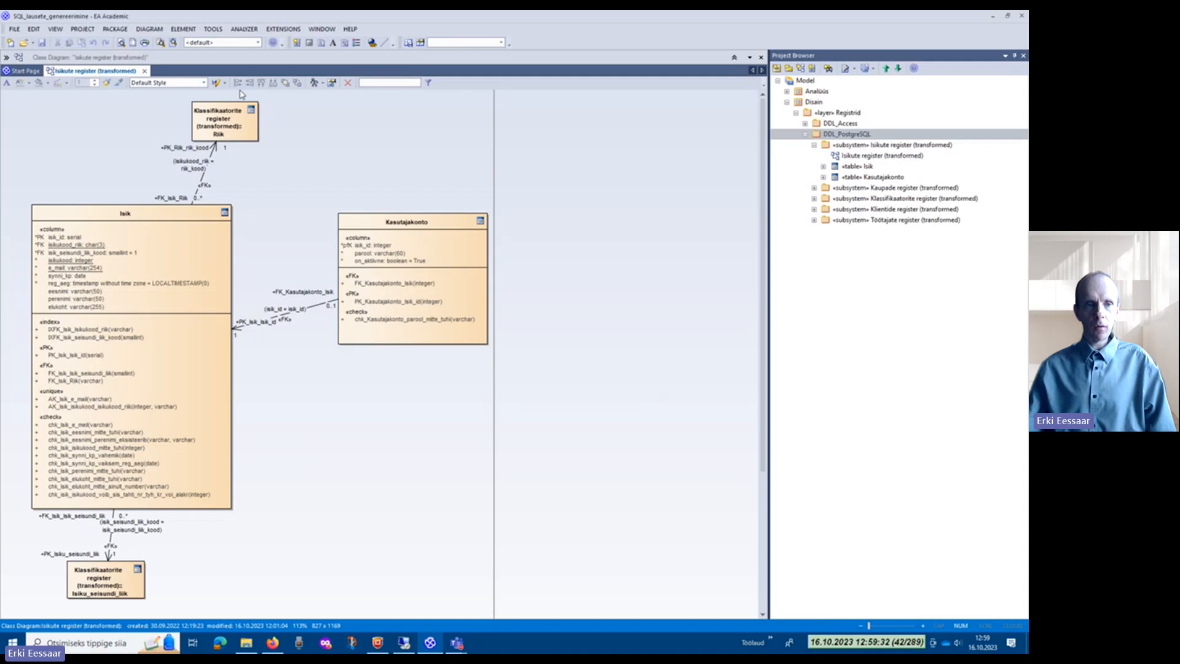
Step: Start package DDL generation for DDL_PostgreSQL, include all child packages and look through the listed tables
{"action": "left_click", "coordinate": [113, 32]}
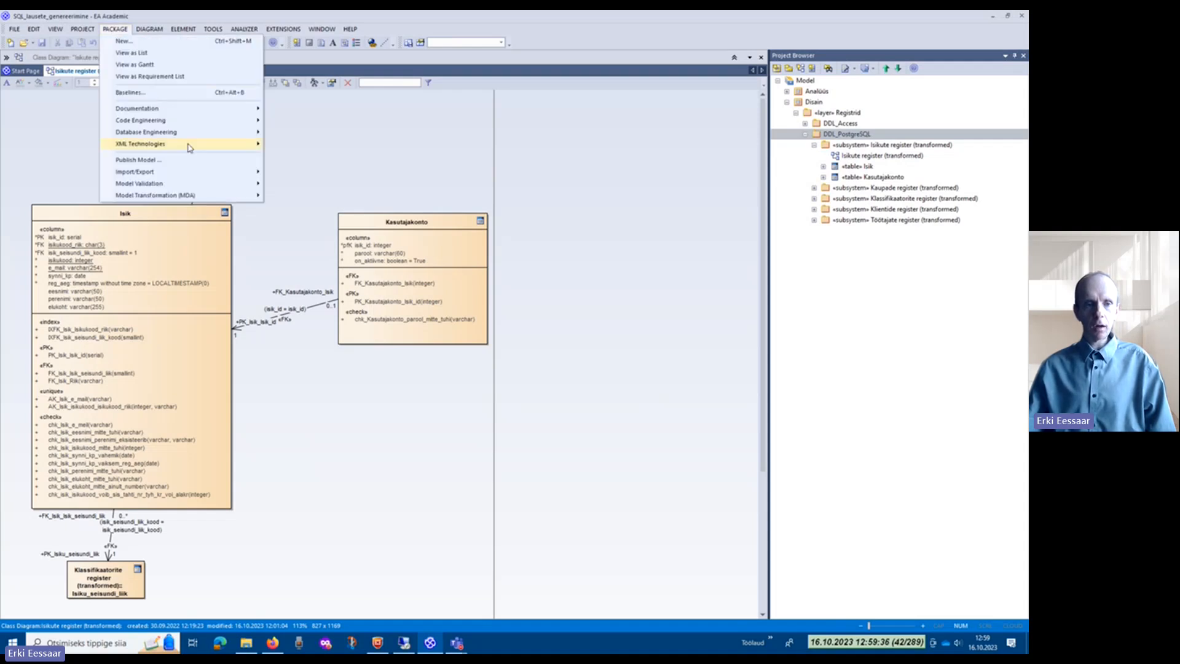
{"action": "mouse_move", "coordinate": [192, 137]}
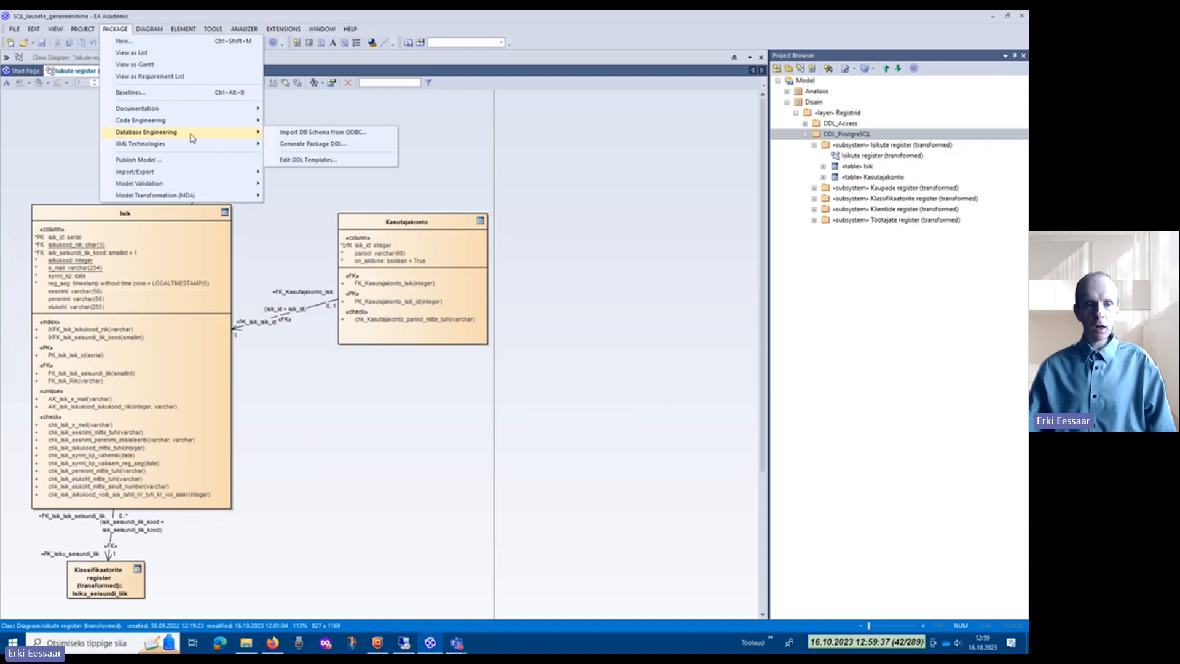
{"action": "left_click", "coordinate": [321, 145]}
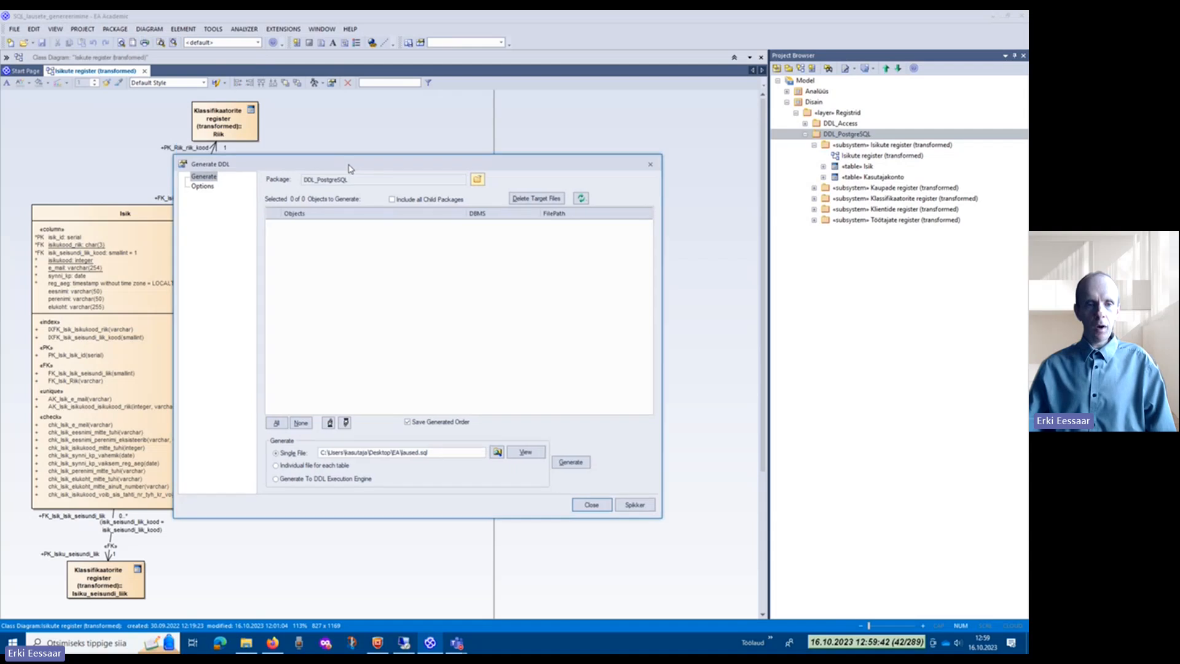
{"action": "mouse_move", "coordinate": [349, 168]}
{"action": "left_mouse_down"}
{"action": "mouse_move", "coordinate": [378, 194]}
{"action": "mouse_move", "coordinate": [378, 173]}
{"action": "mouse_move", "coordinate": [365, 175]}
{"action": "left_mouse_up"}
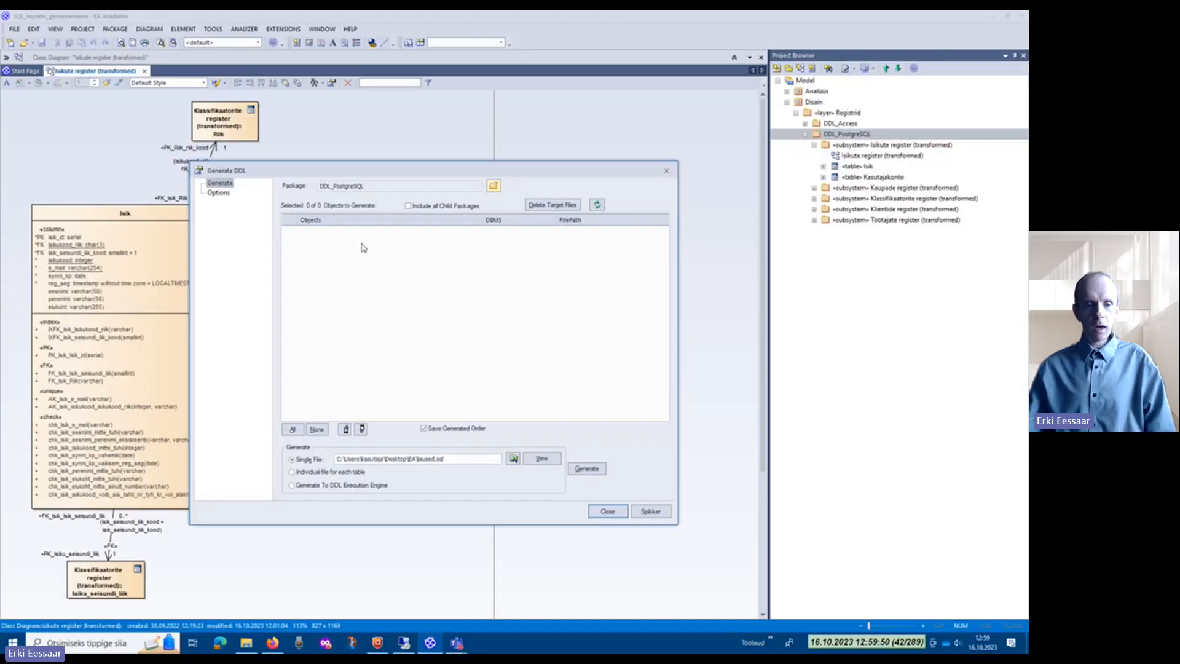
{"action": "left_click", "coordinate": [409, 206]}
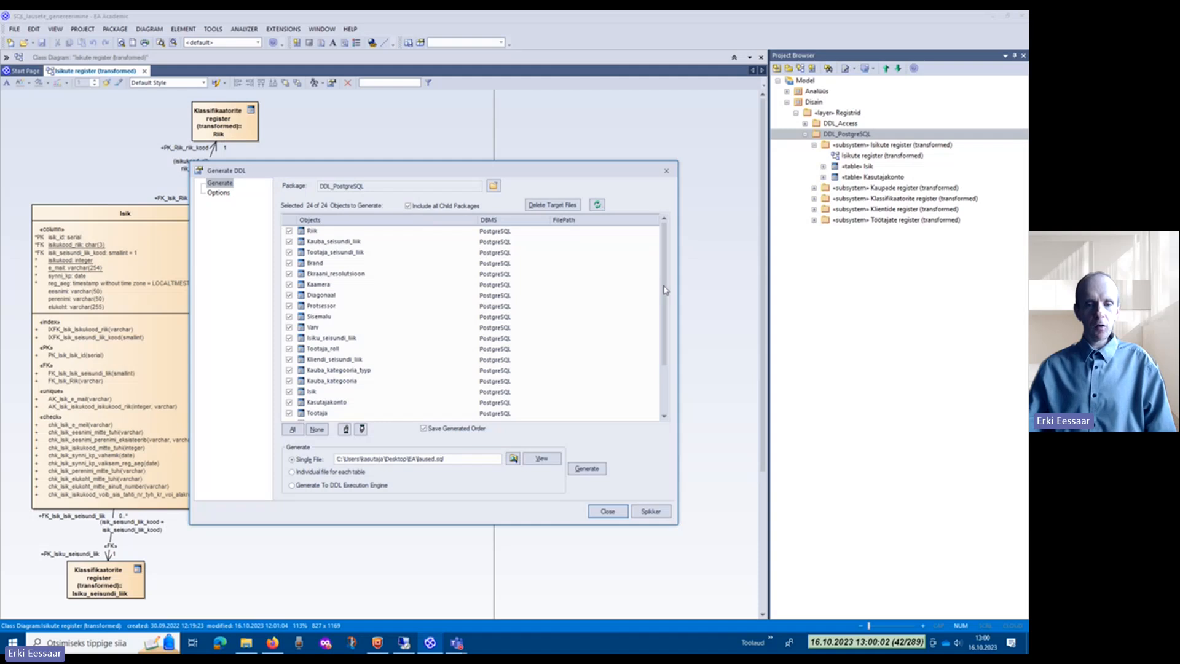
{"action": "left_click_drag", "start_coordinate": [664, 335], "coordinate": [665, 272]}
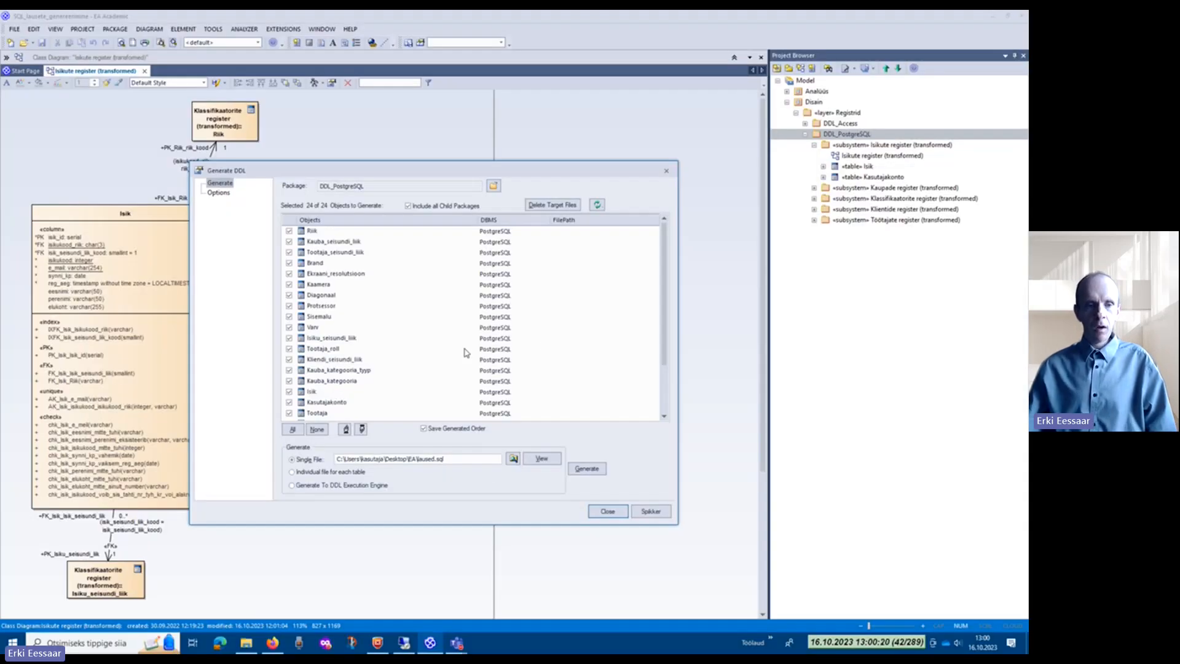
Step: Set the Generate DROP statements formatting option to True in the DDL generation options
{"action": "left_click", "coordinate": [218, 193]}
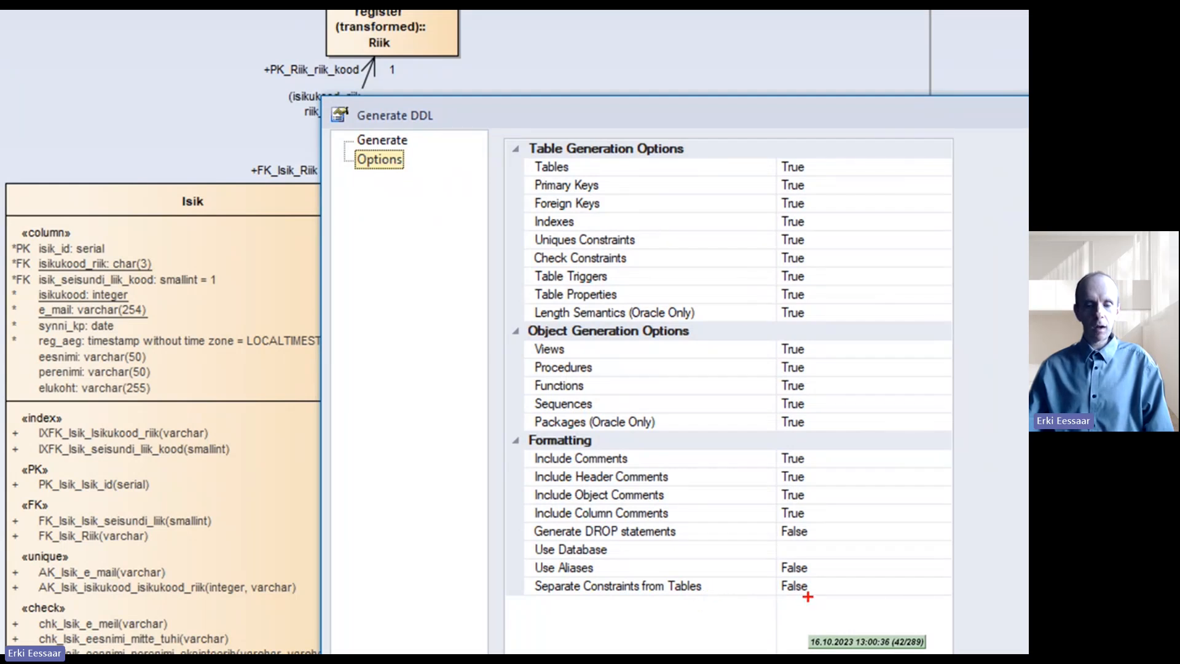
{"action": "left_click_drag", "start_coordinate": [809, 596], "coordinate": [760, 590]}
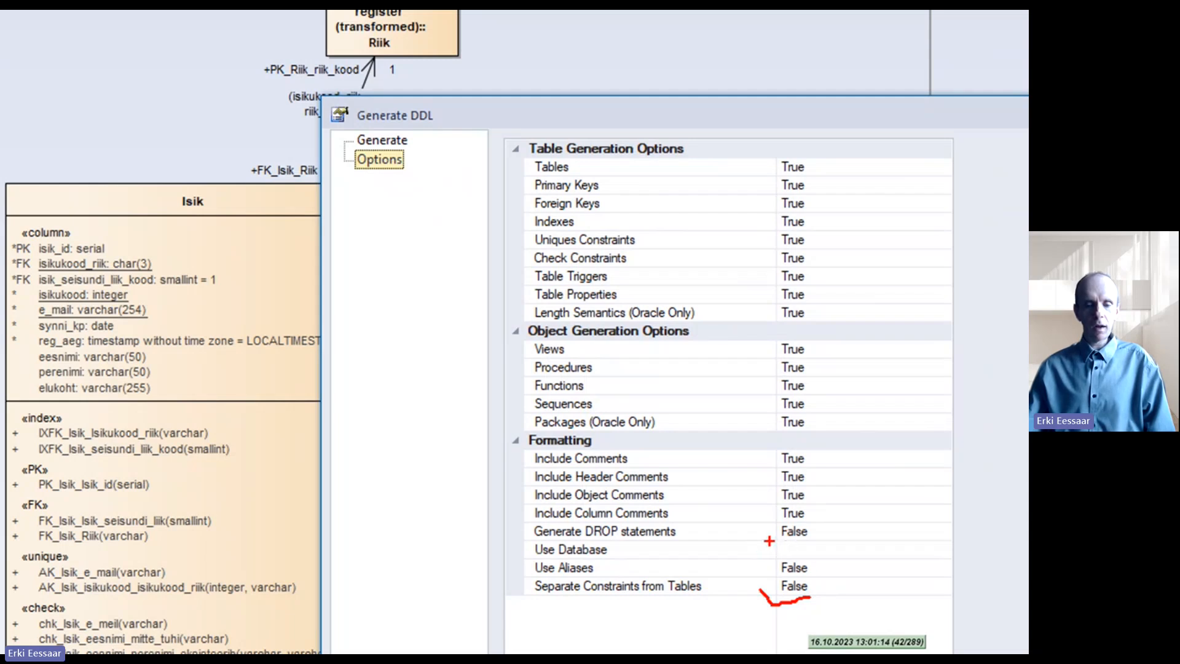
{"action": "mouse_move", "coordinate": [772, 540]}
{"action": "left_mouse_down"}
{"action": "mouse_move", "coordinate": [815, 542]}
{"action": "mouse_move", "coordinate": [819, 527]}
{"action": "left_mouse_up"}
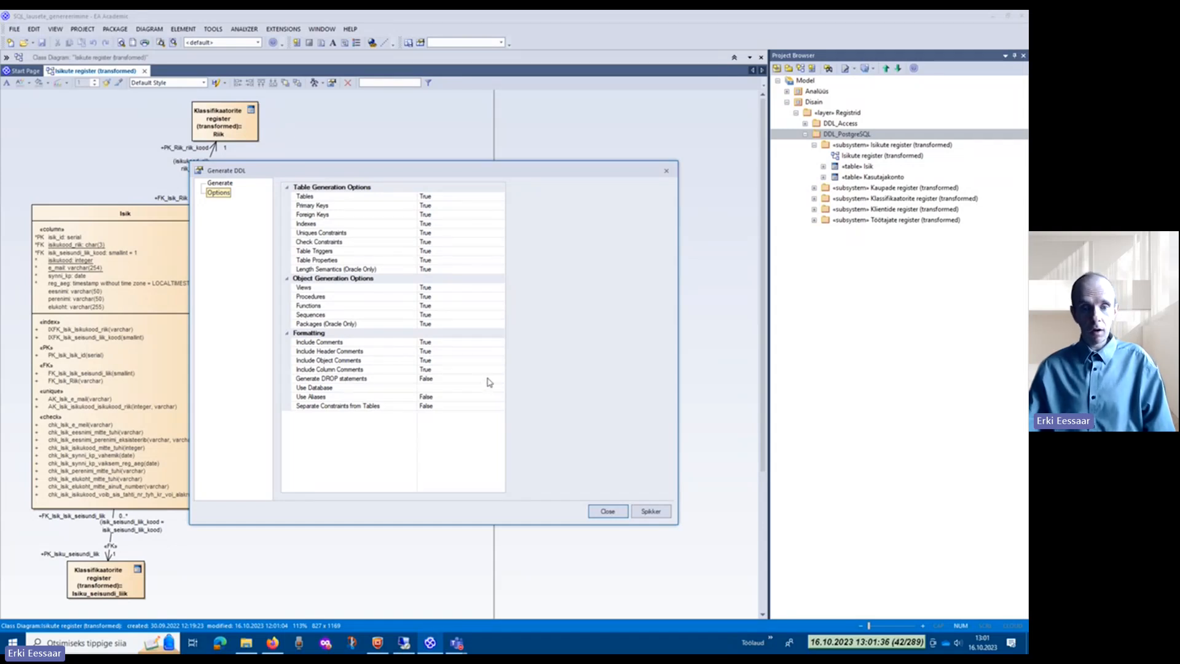
{"action": "left_click", "coordinate": [487, 378]}
{"action": "left_click", "coordinate": [499, 380]}
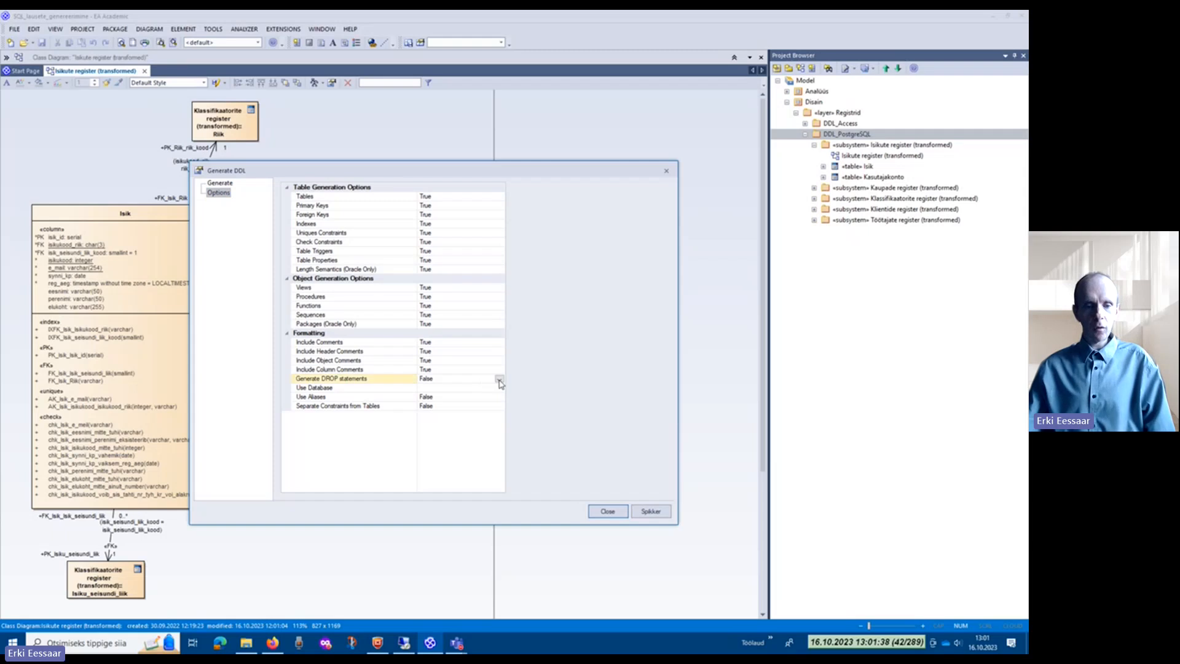
{"action": "left_click", "coordinate": [499, 380]}
{"action": "left_click", "coordinate": [492, 387]}
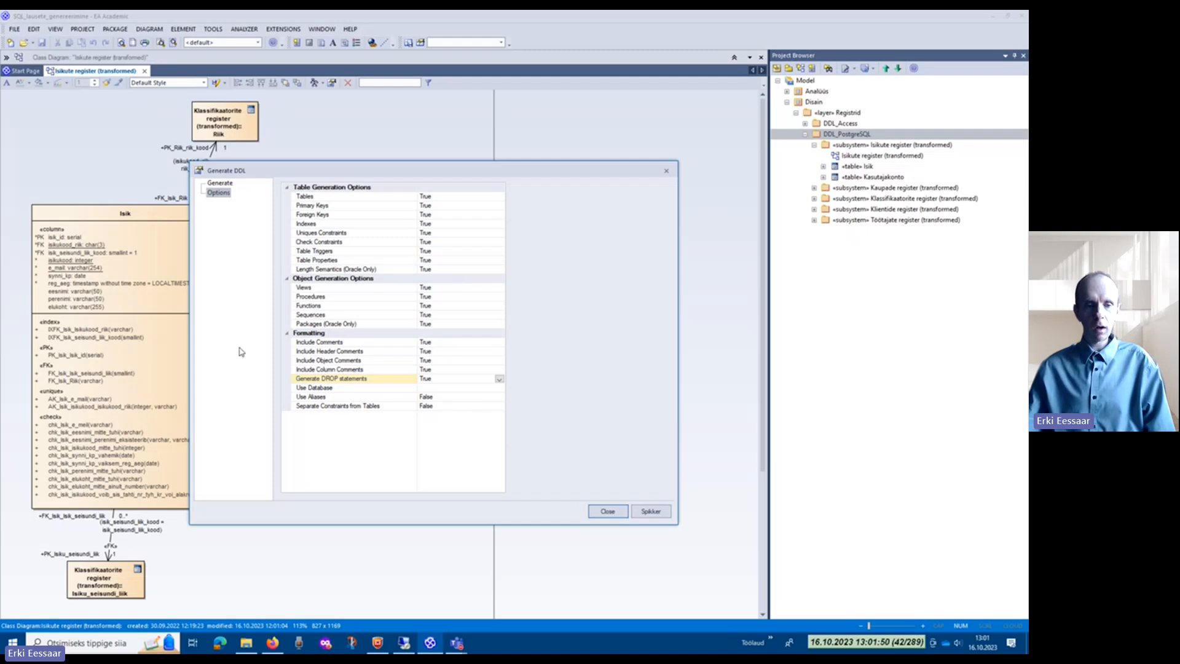
Step: Generate the DDL for all selected tables into the single file laused.sql in the Desktop\EA folder
{"action": "left_click", "coordinate": [219, 183]}
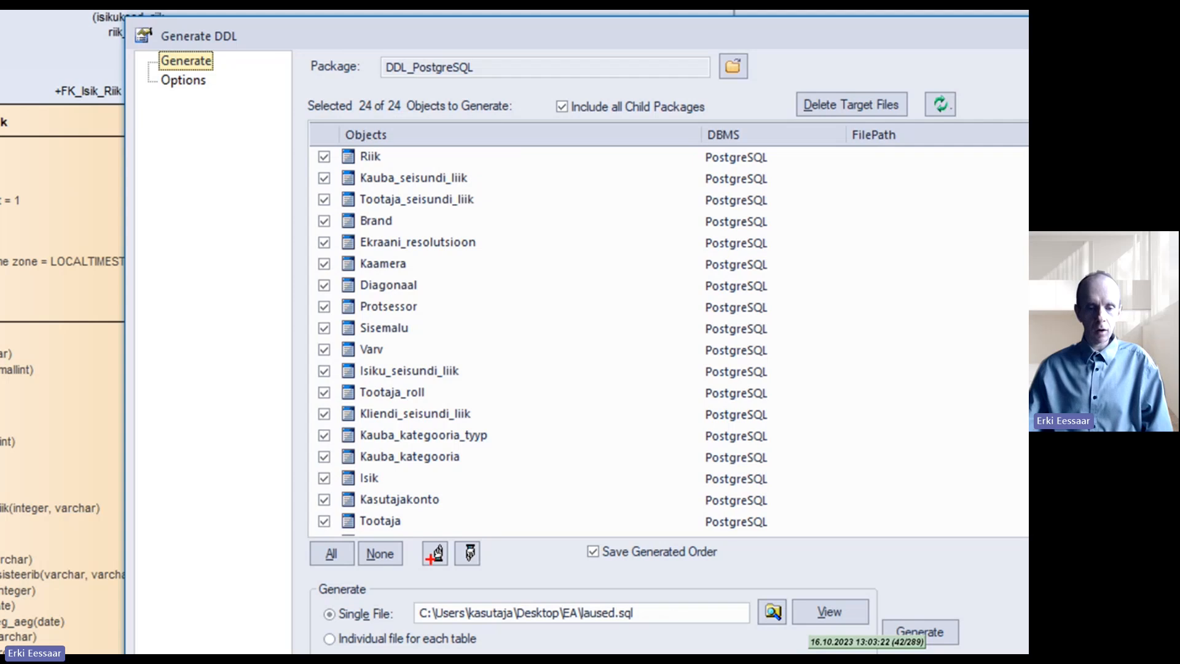
{"action": "mouse_move", "coordinate": [413, 539]}
{"action": "left_mouse_down"}
{"action": "mouse_move", "coordinate": [413, 553]}
{"action": "mouse_move", "coordinate": [437, 570]}
{"action": "mouse_move", "coordinate": [460, 569]}
{"action": "mouse_move", "coordinate": [478, 534]}
{"action": "mouse_move", "coordinate": [465, 532]}
{"action": "left_mouse_up"}
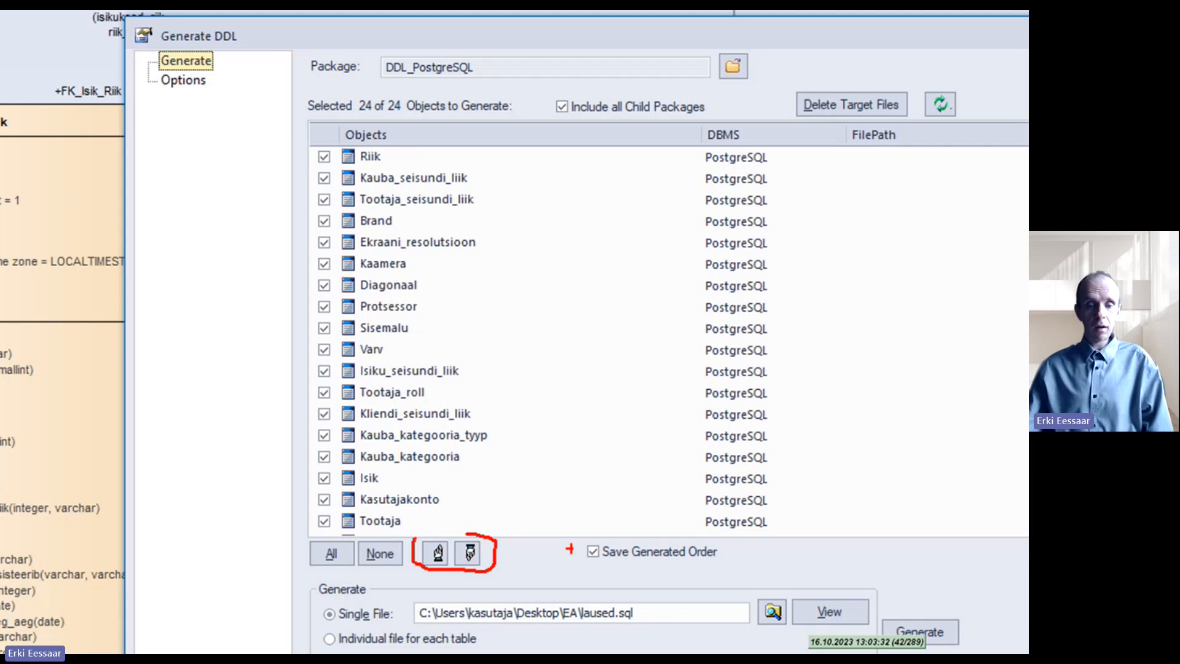
{"action": "mouse_move", "coordinate": [580, 543]}
{"action": "left_mouse_down"}
{"action": "mouse_move", "coordinate": [581, 565]}
{"action": "mouse_move", "coordinate": [622, 571]}
{"action": "left_mouse_up"}
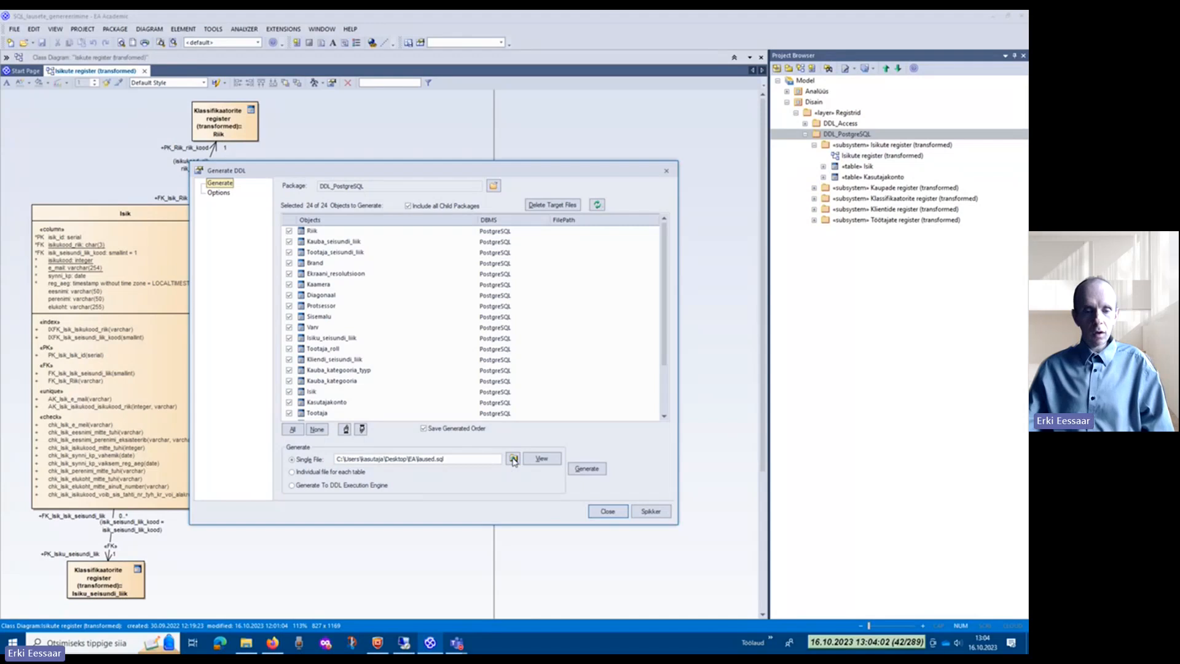
{"action": "left_click", "coordinate": [513, 460]}
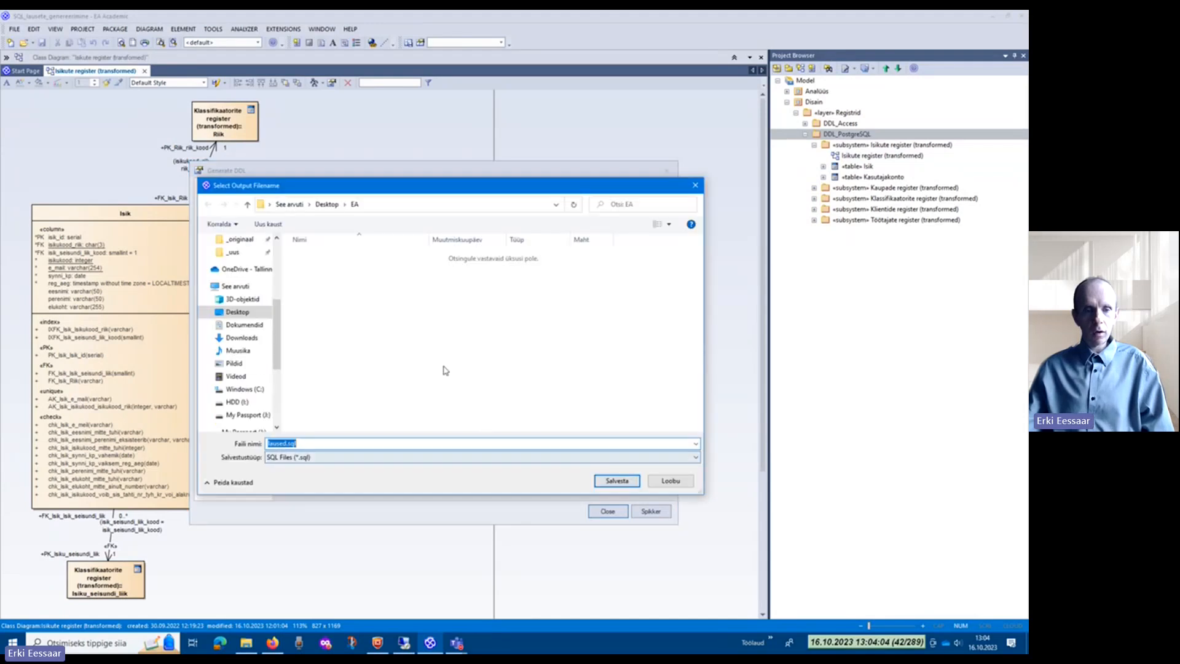
{"action": "left_click", "coordinate": [615, 480]}
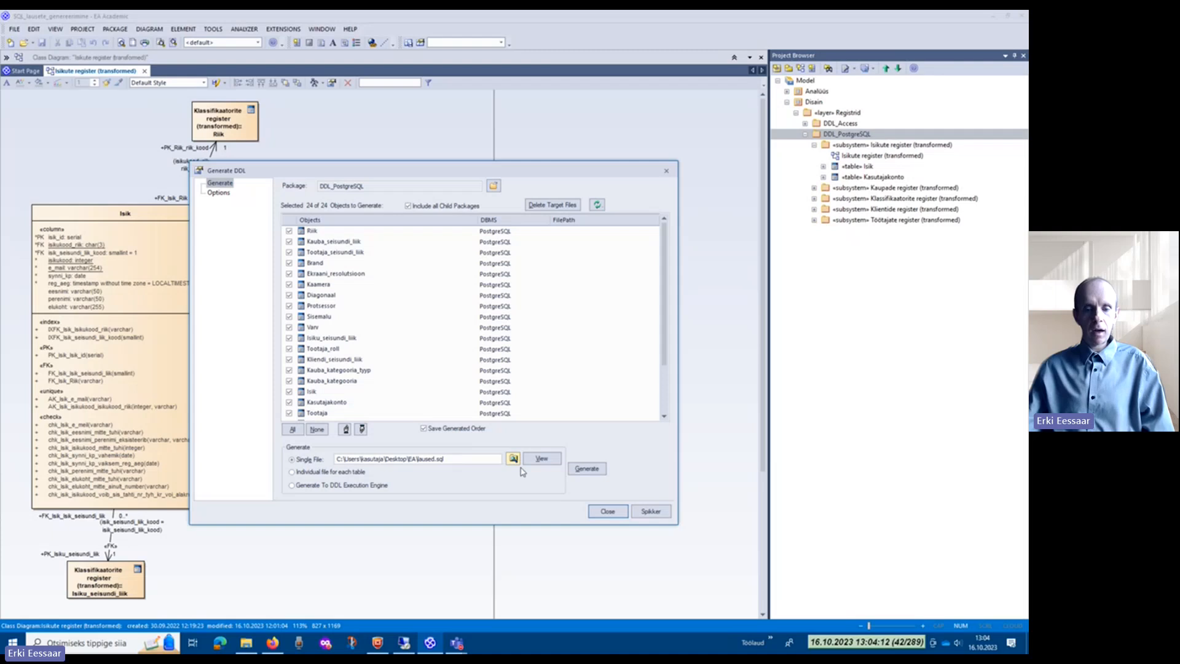
{"action": "left_click", "coordinate": [586, 469]}
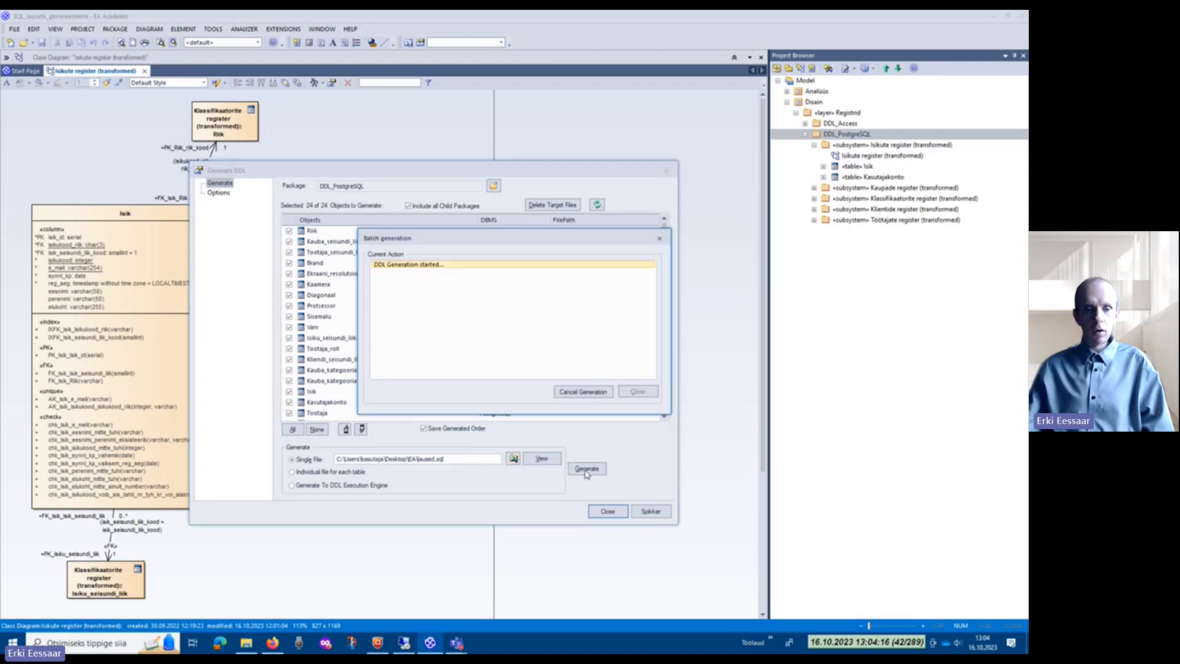
Step: Switch to File Explorer, open laused.sql from the EA folder in SciTE and maximize the editor window
{"action": "left_click", "coordinate": [246, 643]}
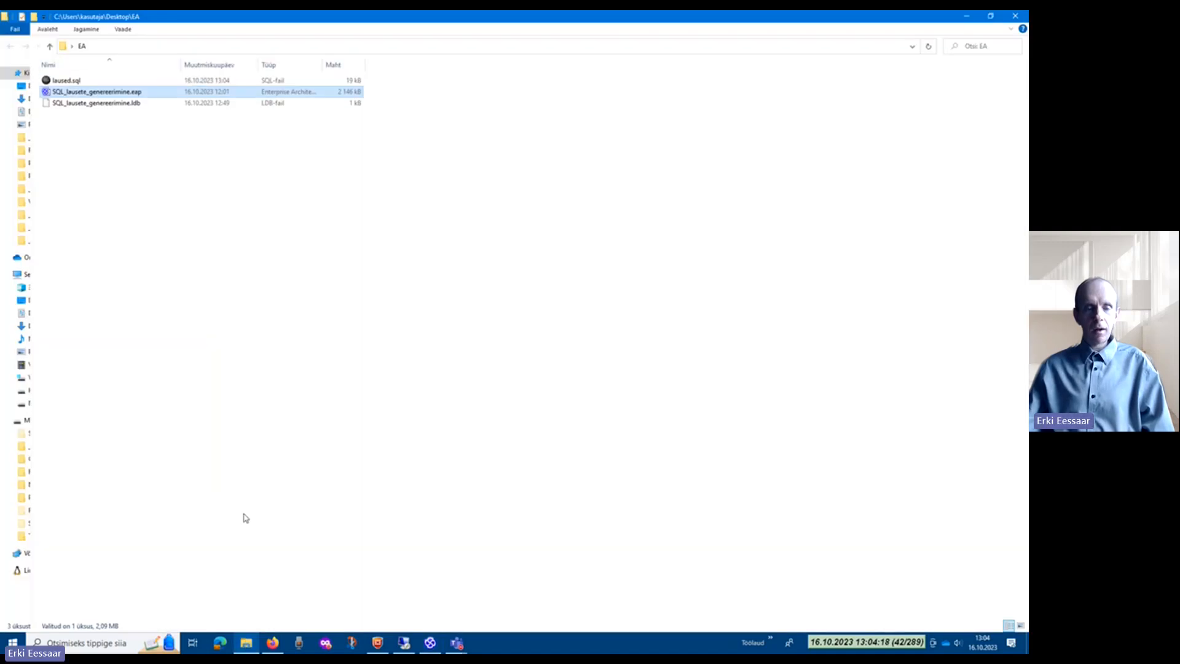
{"action": "left_click", "coordinate": [72, 83]}
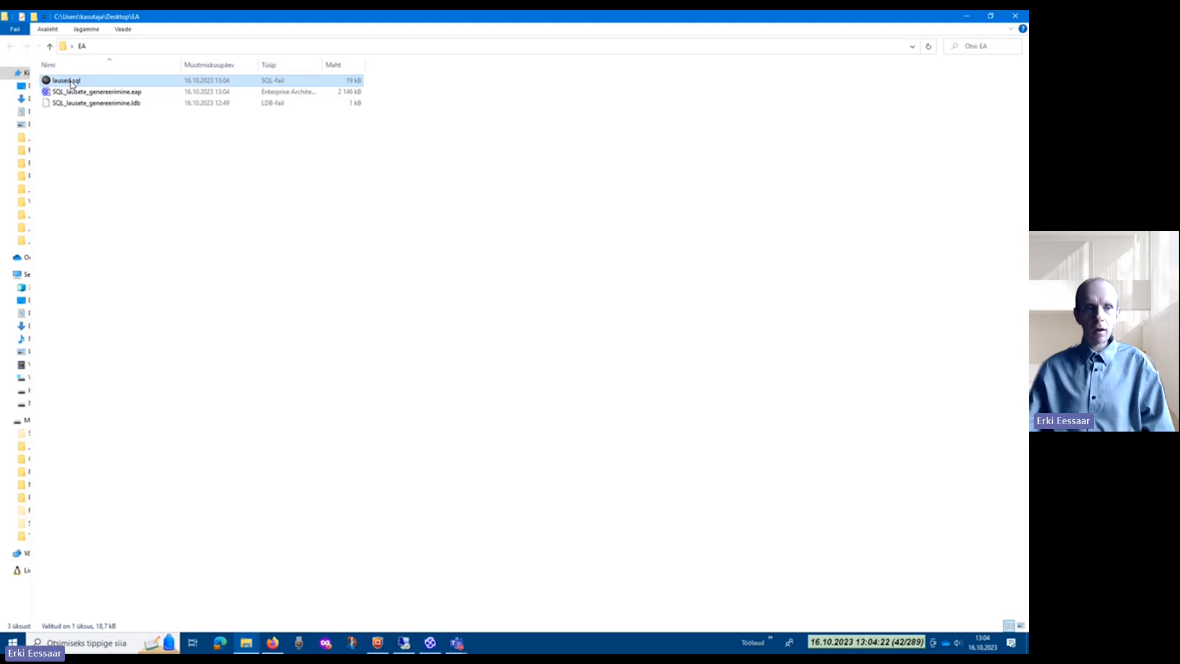
{"action": "double_click", "coordinate": [71, 83]}
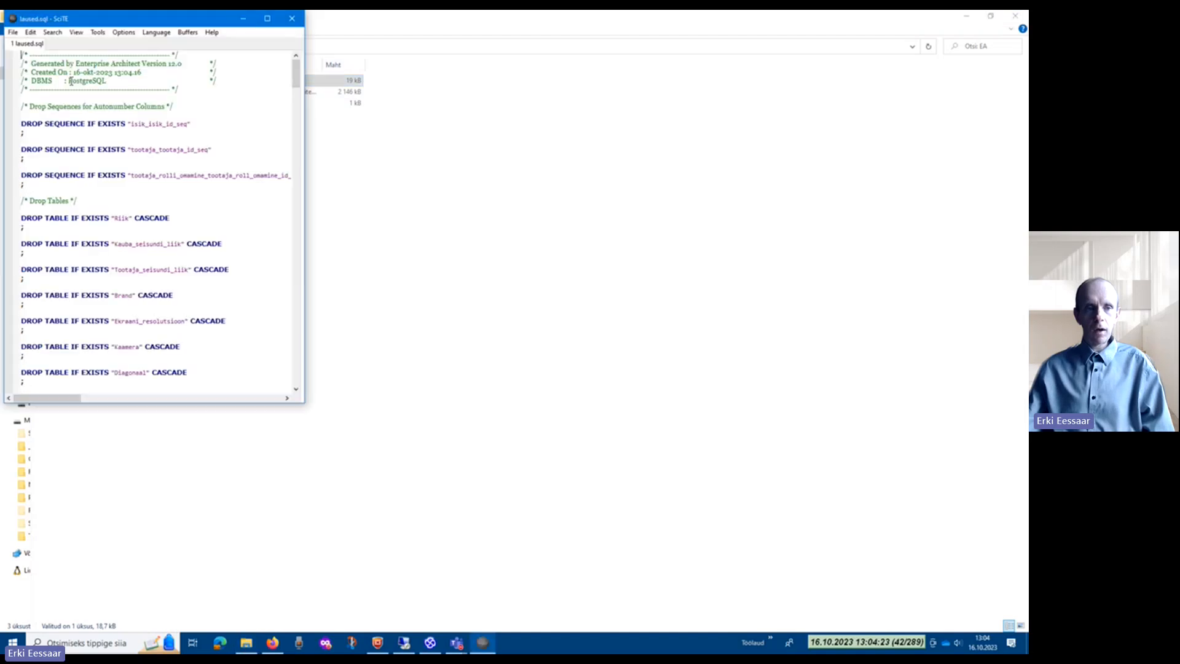
{"action": "double_click", "coordinate": [143, 22]}
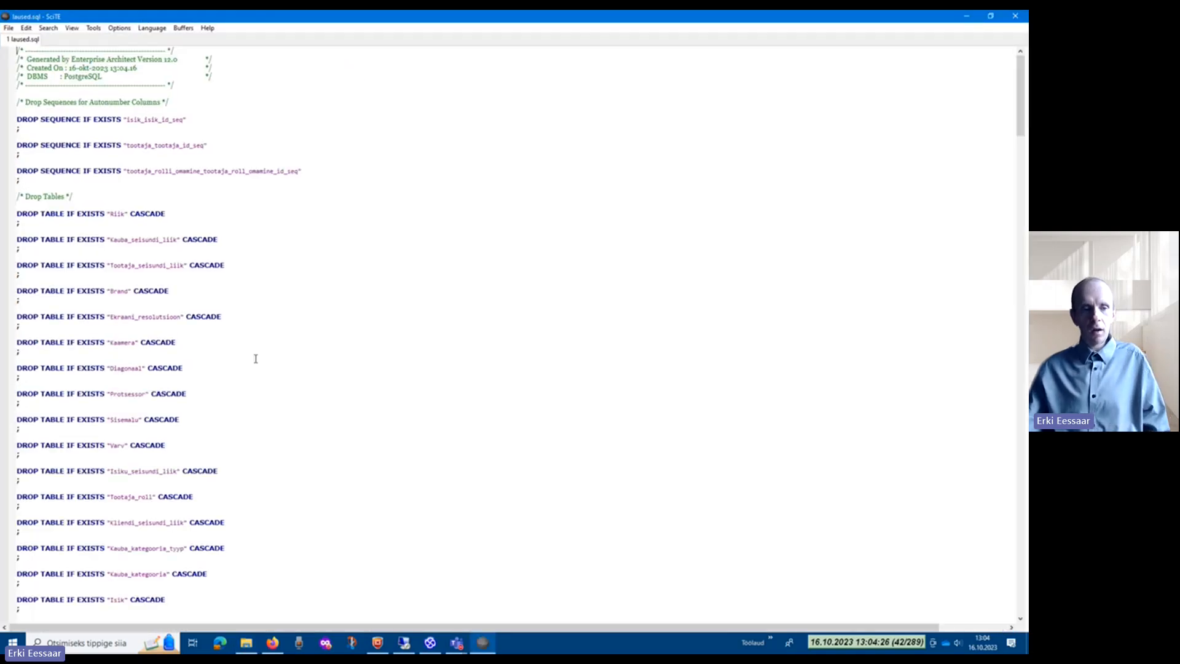
Step: Enlarge the text and examine the DROP SEQUENCE, DROP TABLE and first CREATE TABLE statements in laused.sql
{"action": "scroll", "coordinate": [256, 356], "scroll_direction": "up", "scroll_amount": 1}
{"action": "scroll", "coordinate": [255, 358], "scroll_direction": "up", "scroll_amount": 1}
{"action": "scroll", "coordinate": [256, 358], "scroll_direction": "up", "scroll_amount": 1}
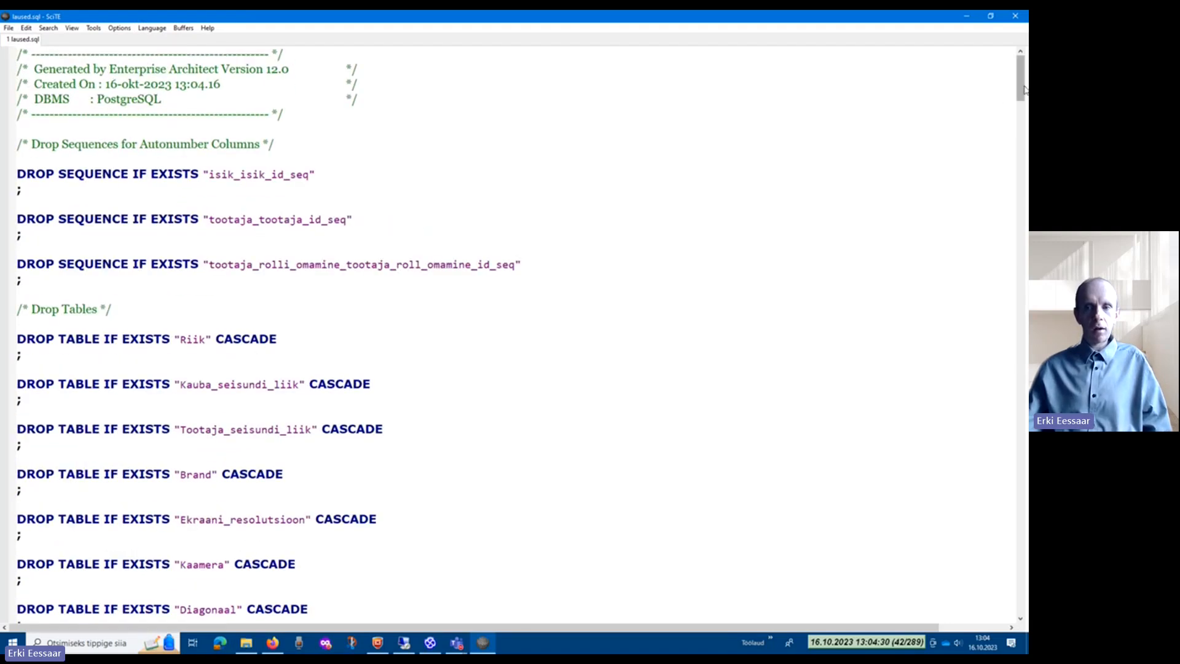
{"action": "mouse_move", "coordinate": [1024, 90]}
{"action": "left_mouse_down"}
{"action": "mouse_move", "coordinate": [1014, 382]}
{"action": "mouse_move", "coordinate": [1018, 77]}
{"action": "left_mouse_up"}
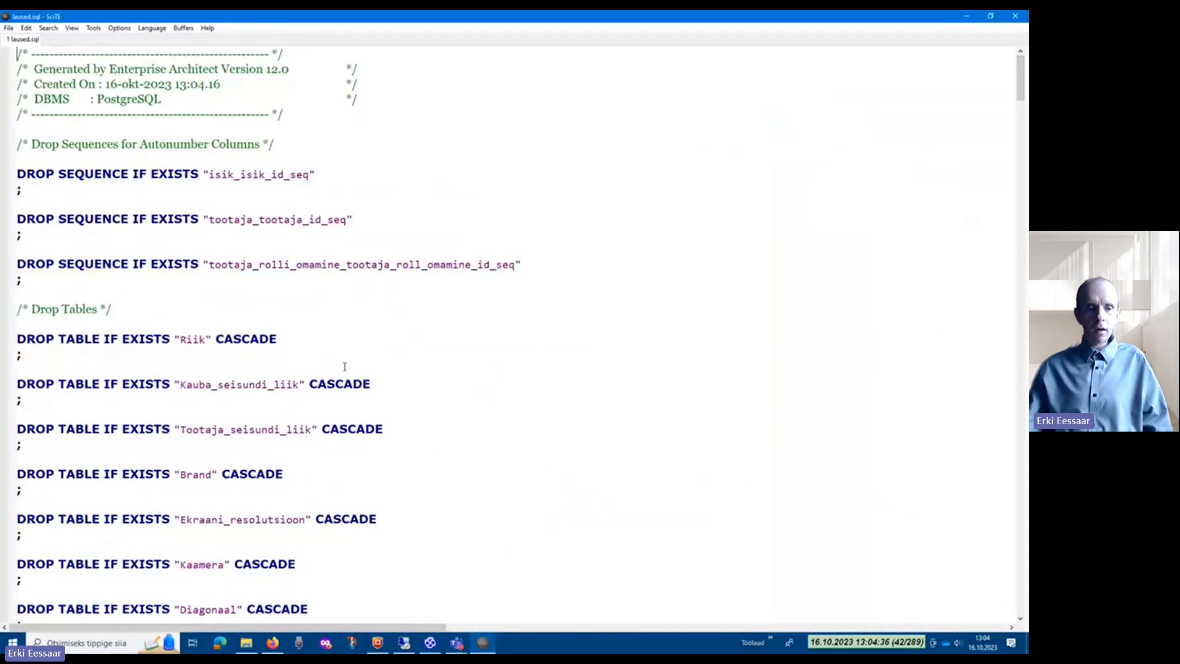
{"action": "scroll", "coordinate": [276, 249], "scroll_direction": "down", "scroll_amount": 4}
{"action": "scroll", "coordinate": [277, 249], "scroll_direction": "down", "scroll_amount": 19}
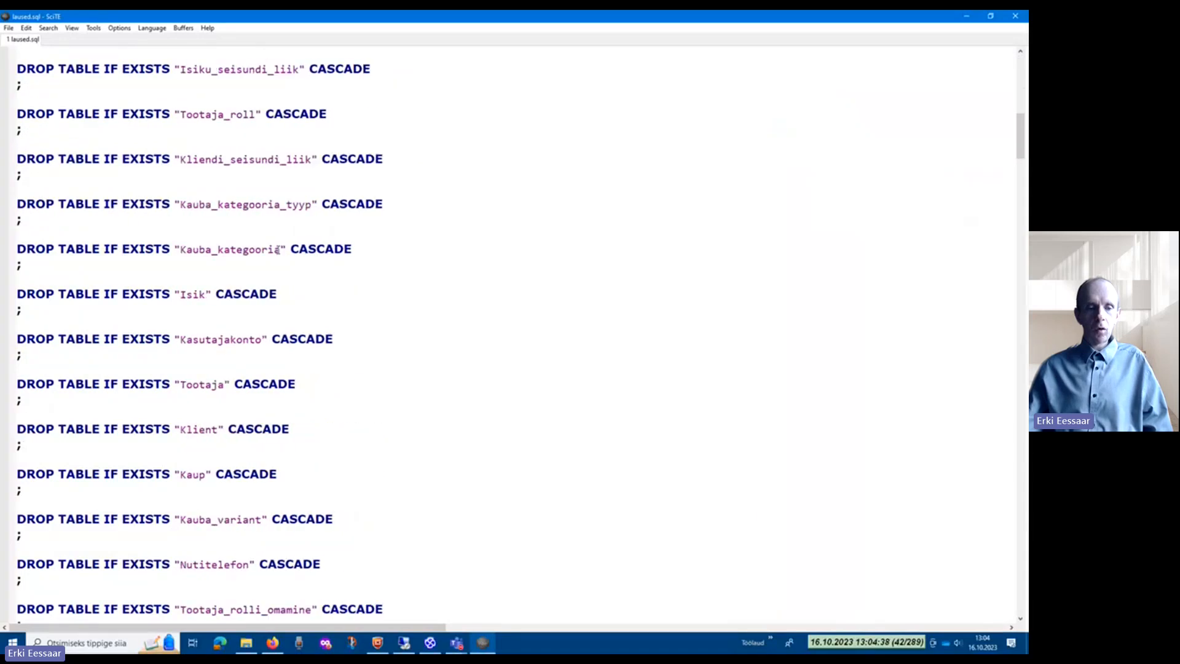
{"action": "scroll", "coordinate": [278, 249], "scroll_direction": "down", "scroll_amount": 2}
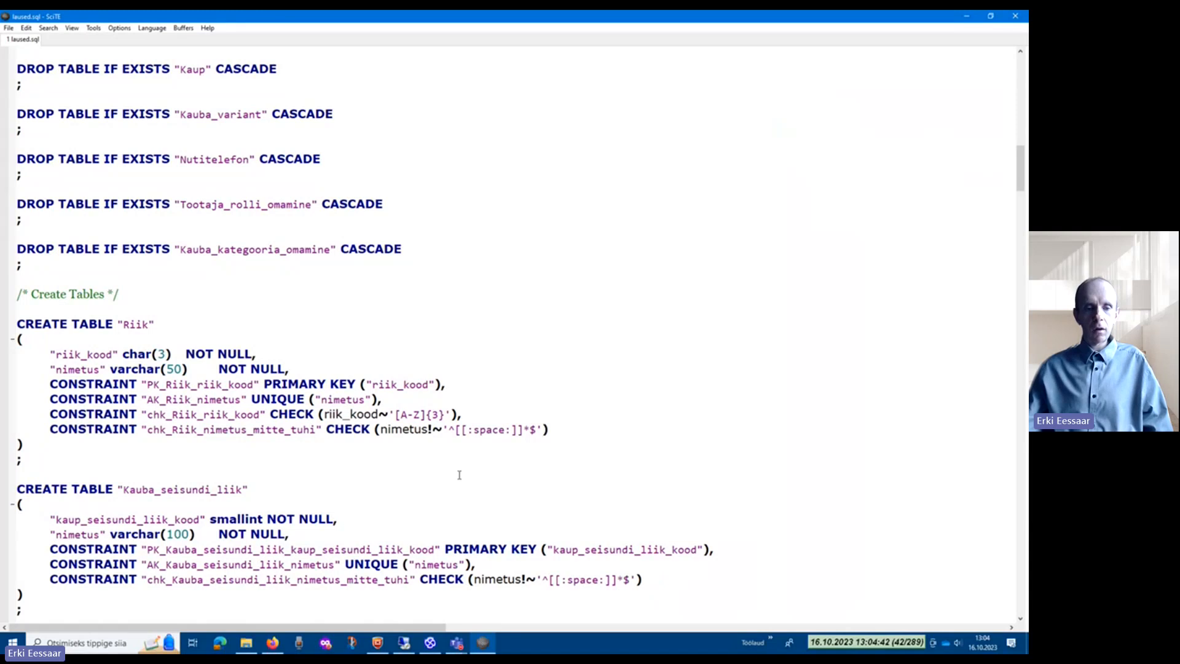
{"action": "scroll", "coordinate": [459, 474], "scroll_direction": "up", "scroll_amount": 2}
{"action": "scroll", "coordinate": [459, 474], "scroll_direction": "up", "scroll_amount": 20}
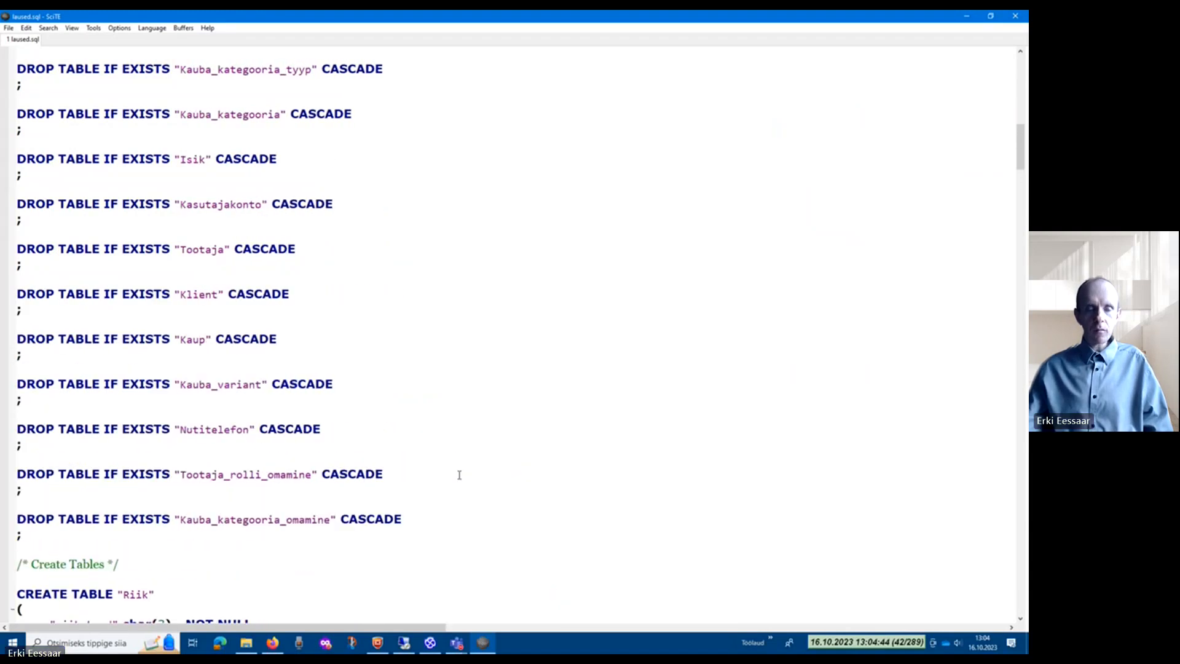
{"action": "scroll", "coordinate": [459, 474], "scroll_direction": "up", "scroll_amount": 3}
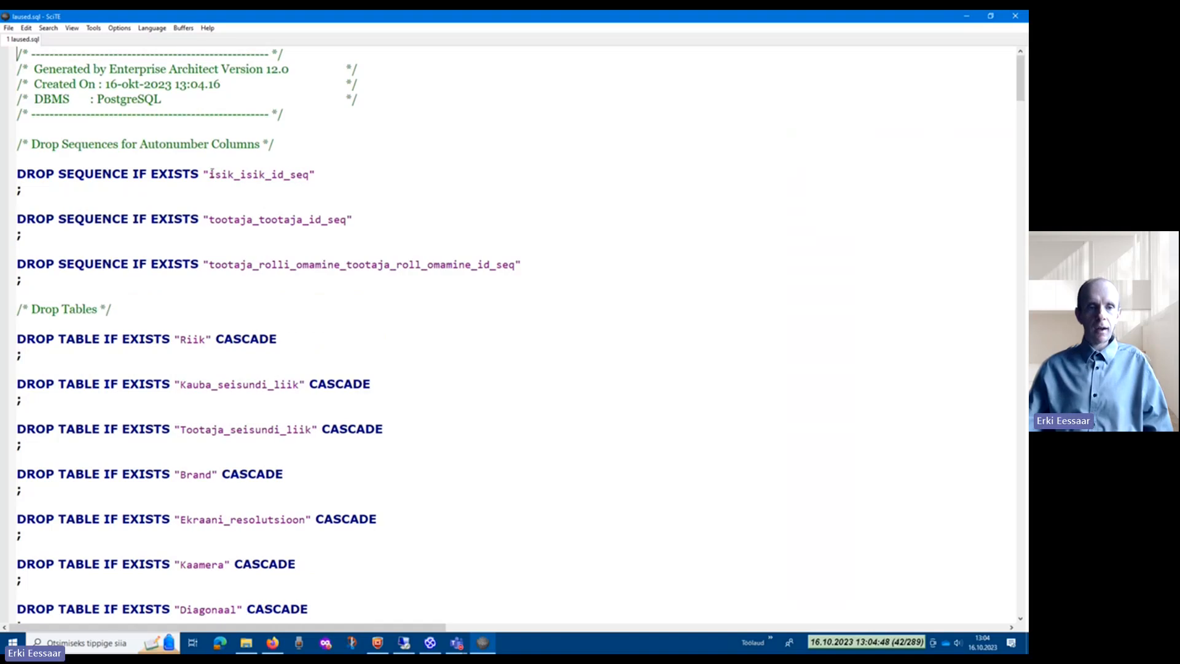
Step: Examine the DROP SEQUENCE, DROP TABLE and CREATE TABLE statements for quoted identifiers in laused.sql, and close the editor
{"action": "left_click", "coordinate": [325, 176]}
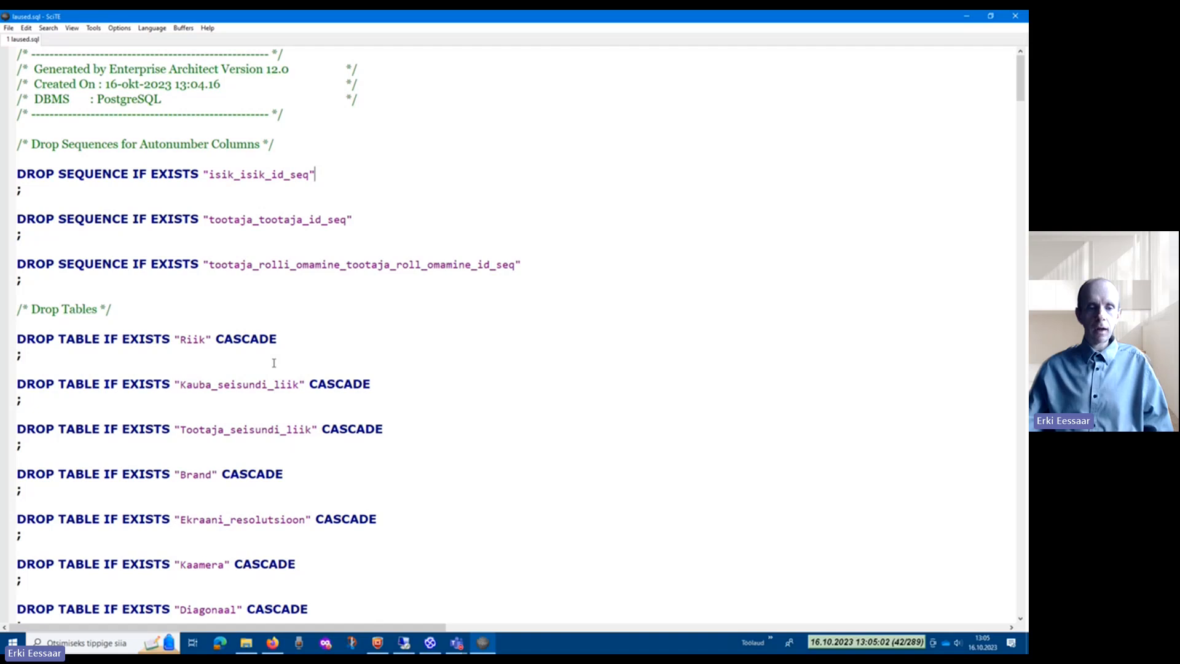
{"action": "scroll", "coordinate": [274, 363], "scroll_direction": "down", "scroll_amount": 18}
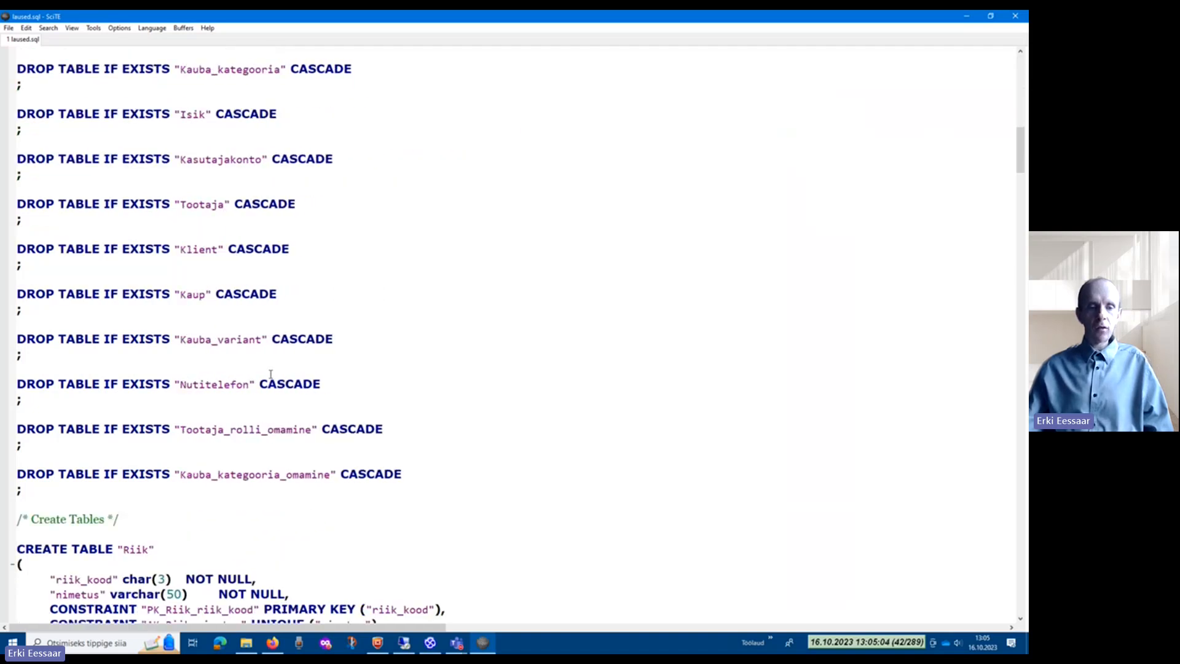
{"action": "scroll", "coordinate": [270, 374], "scroll_direction": "down", "scroll_amount": 5}
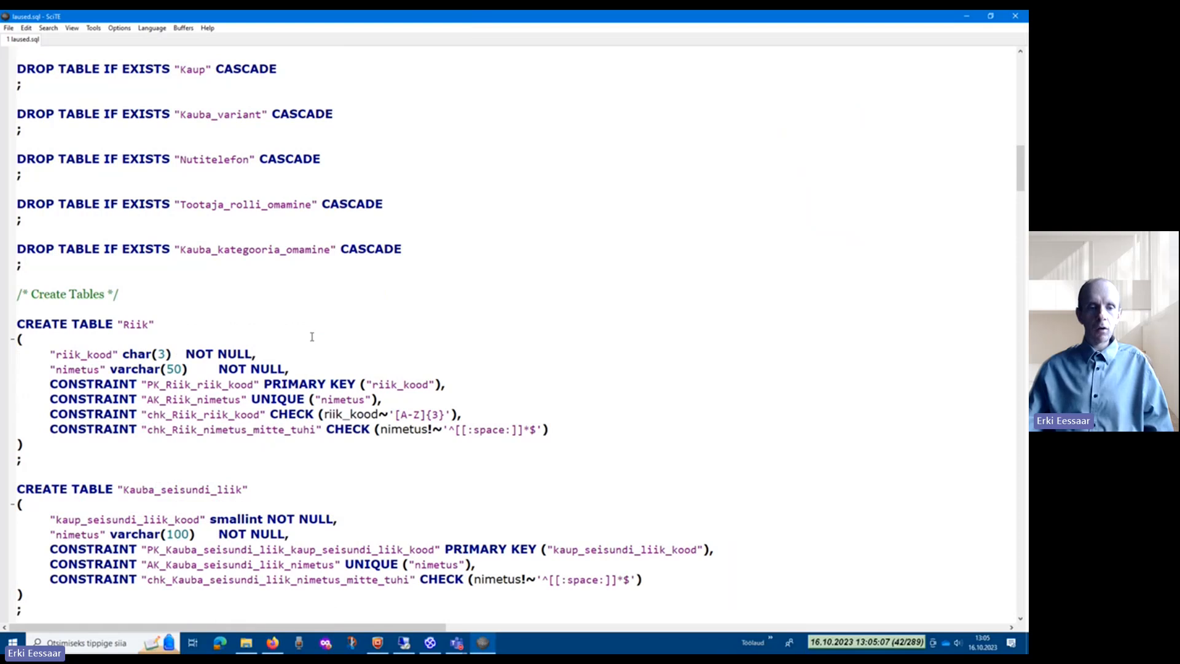
{"action": "scroll", "coordinate": [334, 345], "scroll_direction": "down", "scroll_amount": 2}
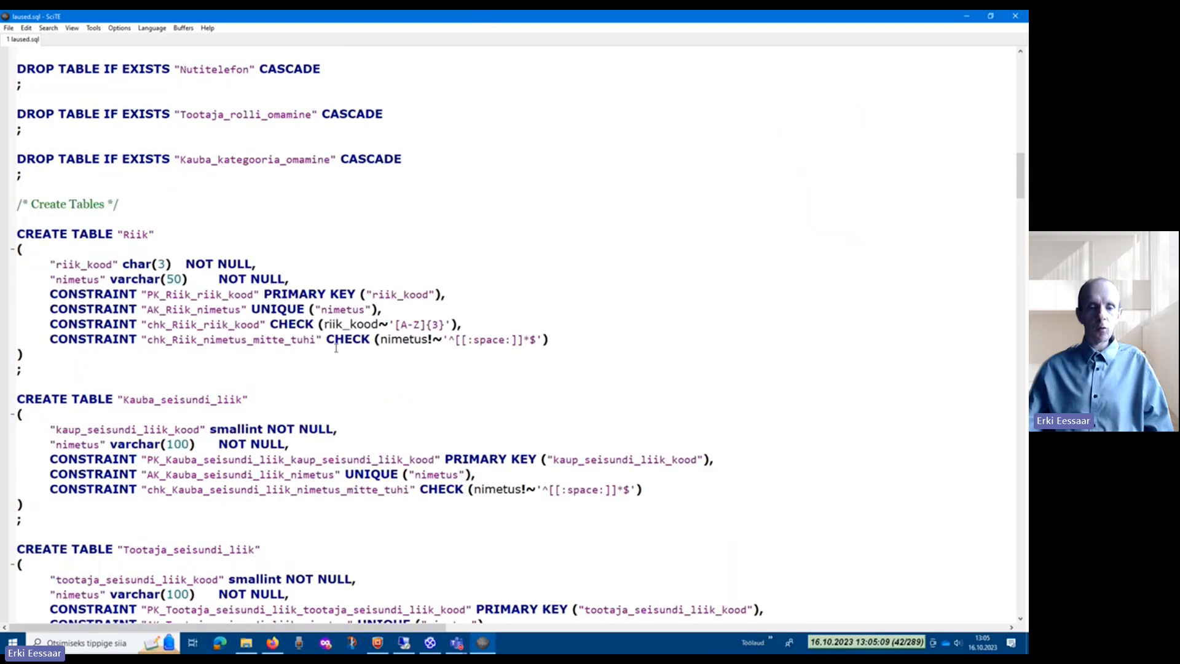
{"action": "scroll", "coordinate": [335, 347], "scroll_direction": "down", "scroll_amount": 10}
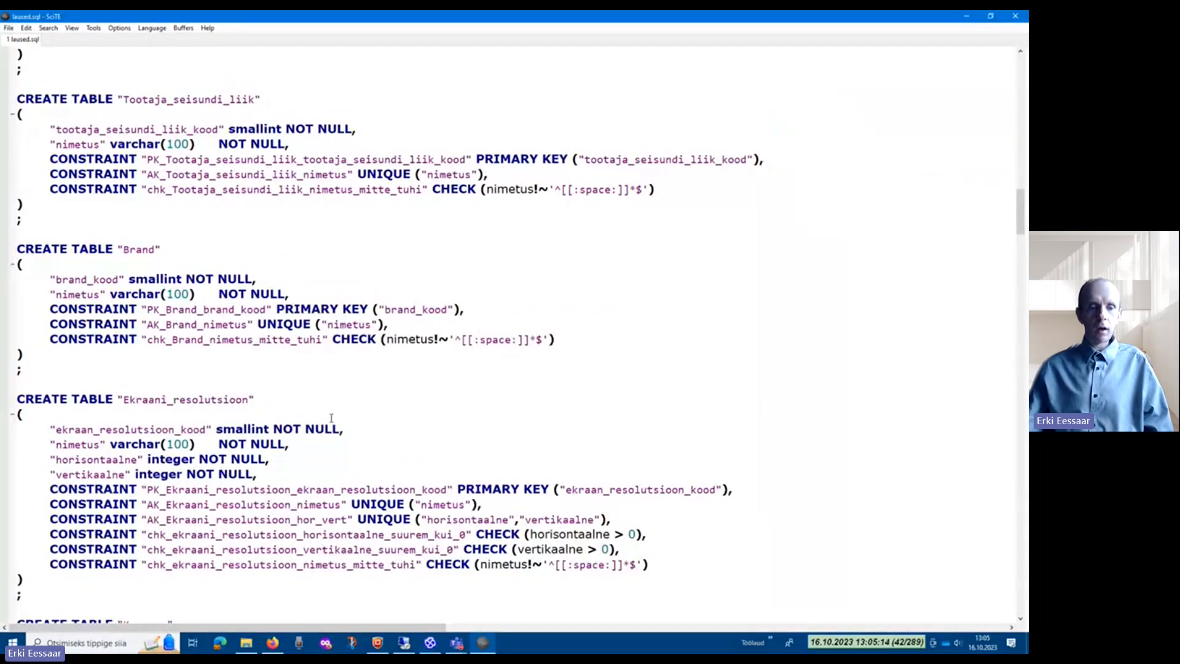
{"action": "scroll", "coordinate": [331, 418], "scroll_direction": "up", "scroll_amount": 20}
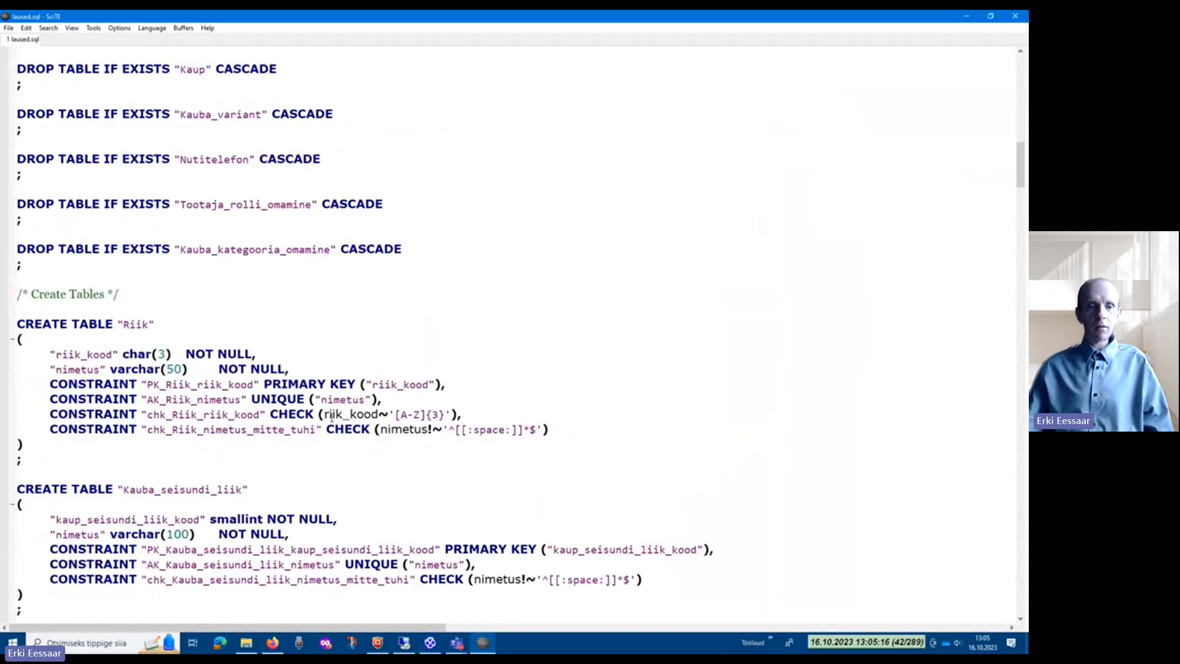
{"action": "scroll", "coordinate": [332, 418], "scroll_direction": "up", "scroll_amount": 9}
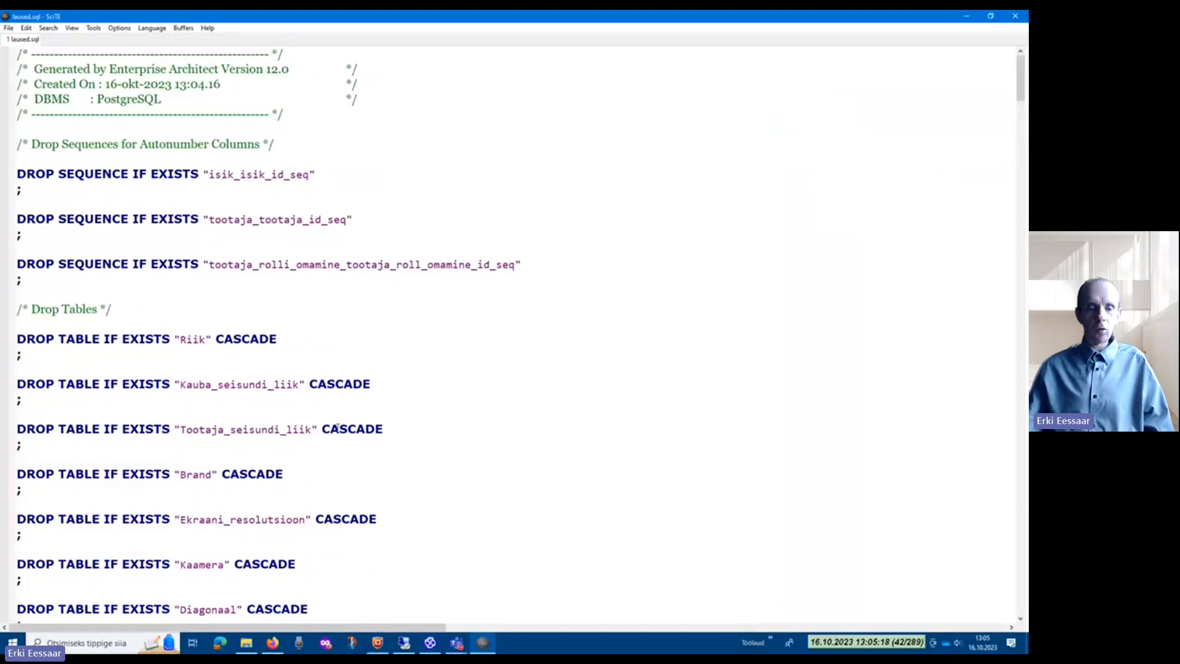
{"action": "left_click", "coordinate": [1015, 16]}
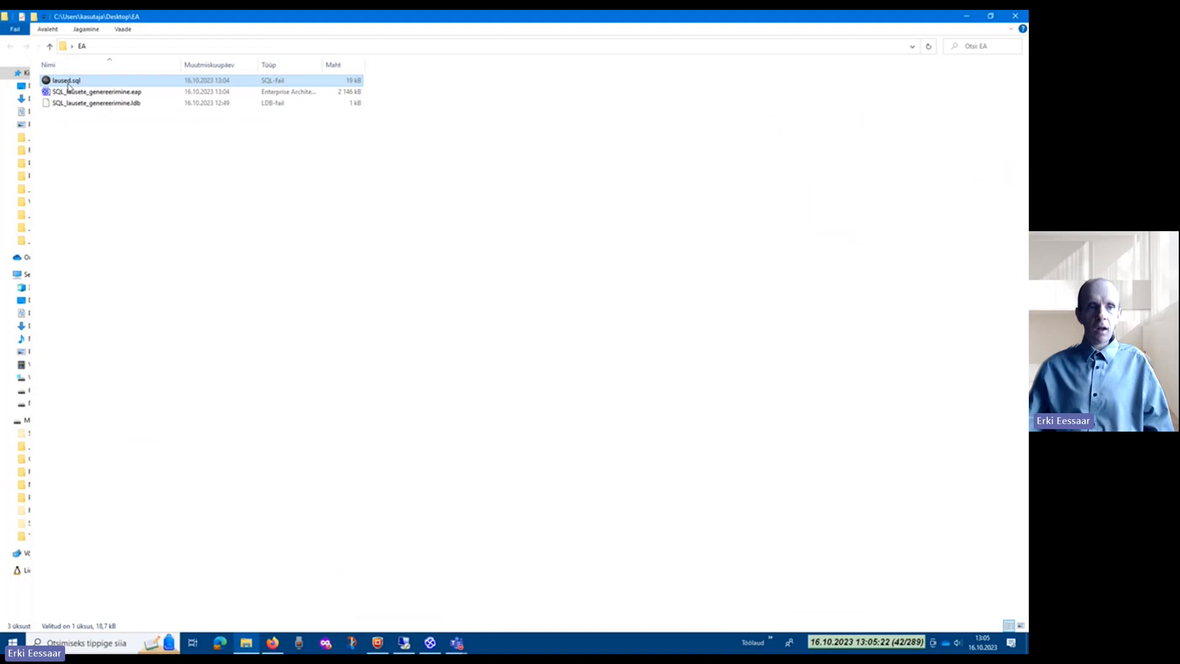
Step: Reopen laused.sql from the EA folder in SciTE, maximize the editor window and enlarge the text
{"action": "double_click", "coordinate": [69, 85]}
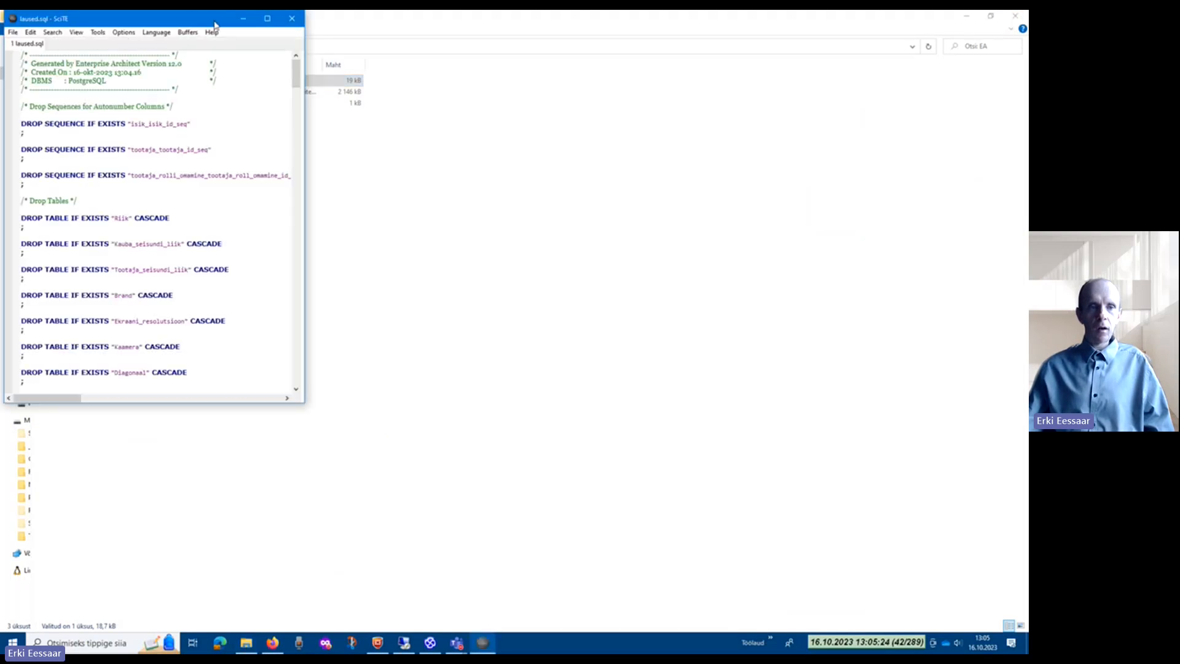
{"action": "left_click", "coordinate": [267, 18]}
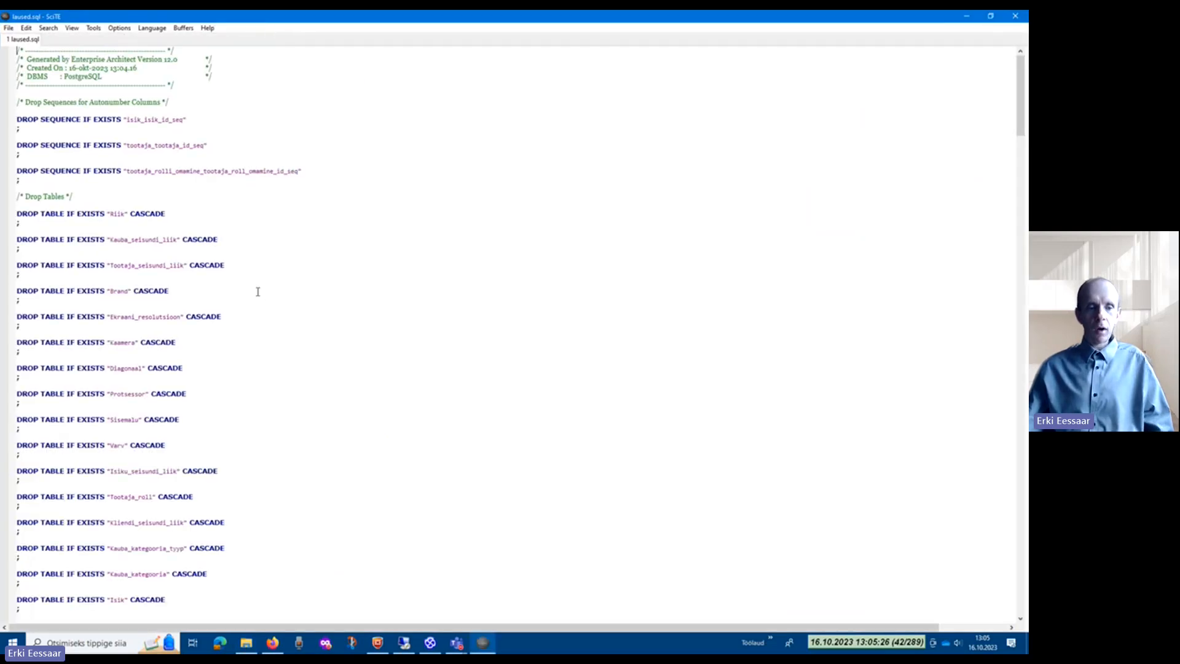
{"action": "scroll", "coordinate": [258, 292], "scroll_direction": "up", "scroll_amount": 10}
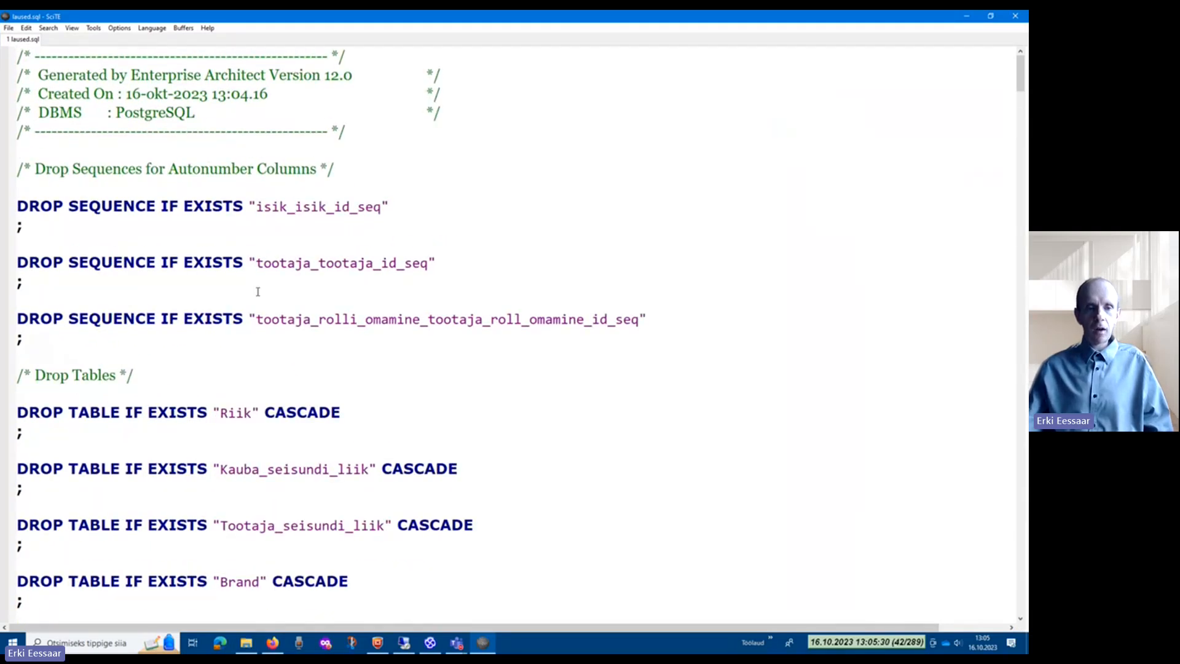
Step: Replace all double quotation marks in laused.sql with nothing, save the file and close the editor
{"action": "left_click", "coordinate": [250, 206]}
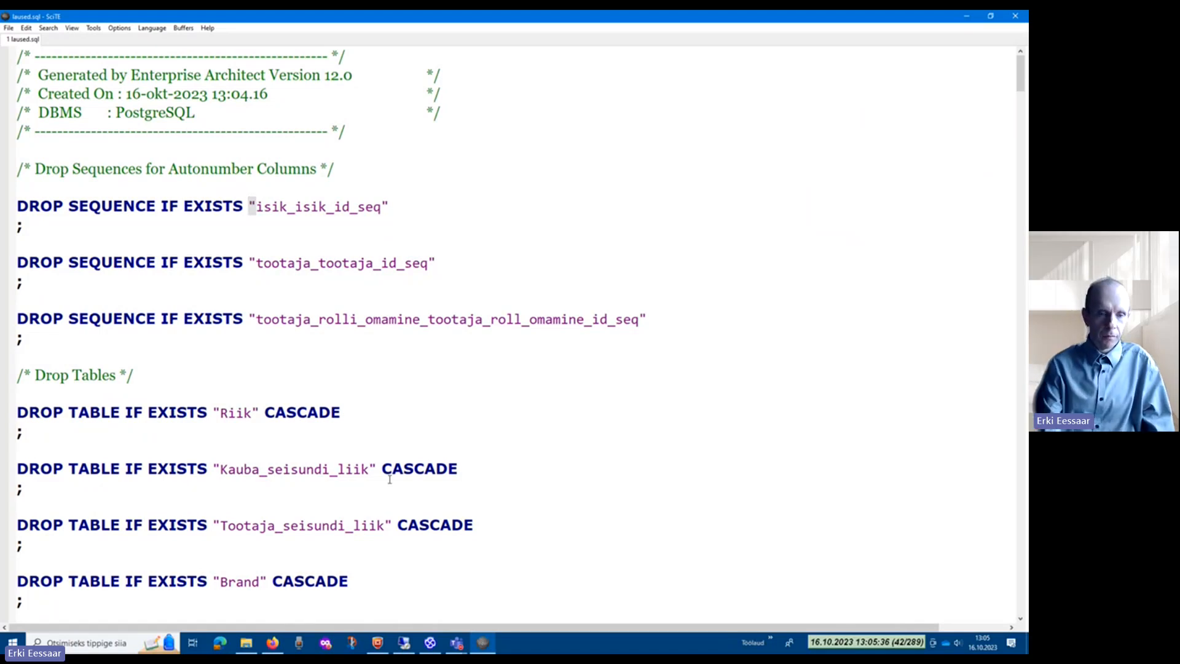
{"action": "key", "text": "ctrl+h"}
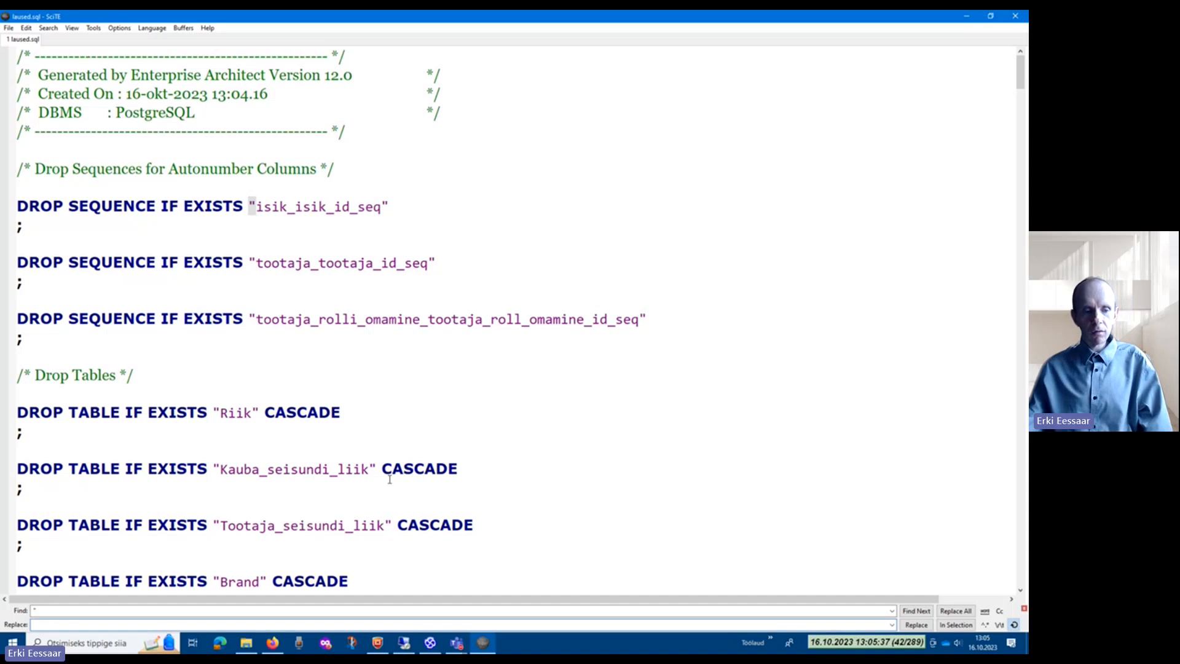
{"action": "double_click", "coordinate": [53, 609]}
{"action": "left_click", "coordinate": [42, 624]}
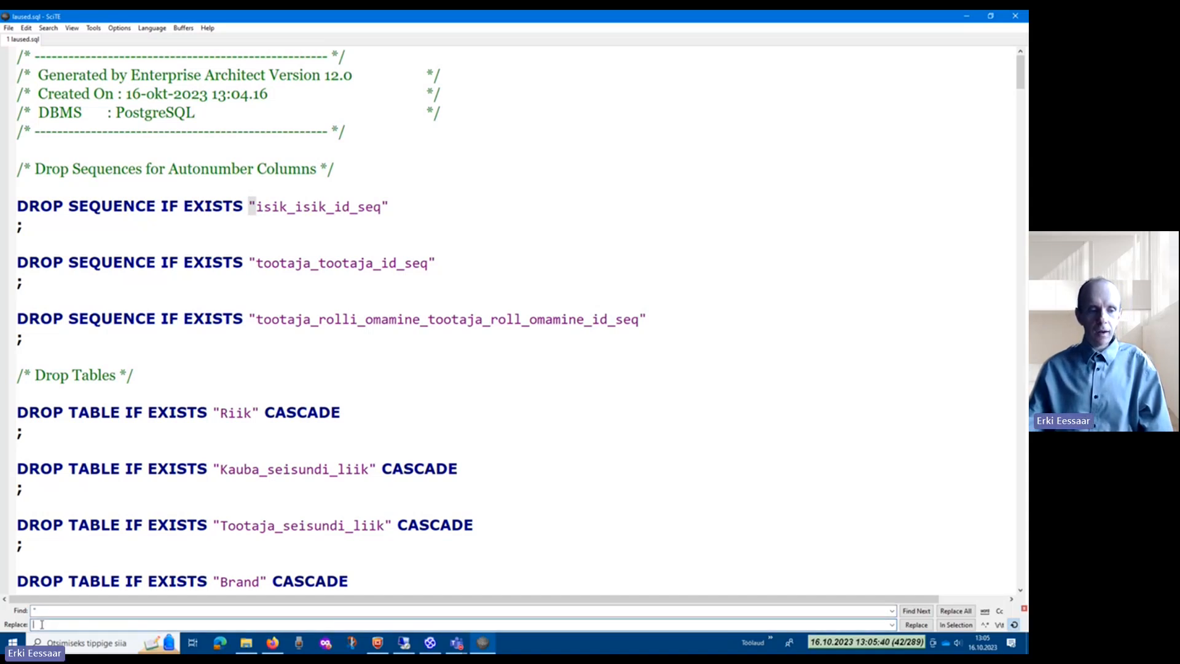
{"action": "left_click", "coordinate": [949, 611]}
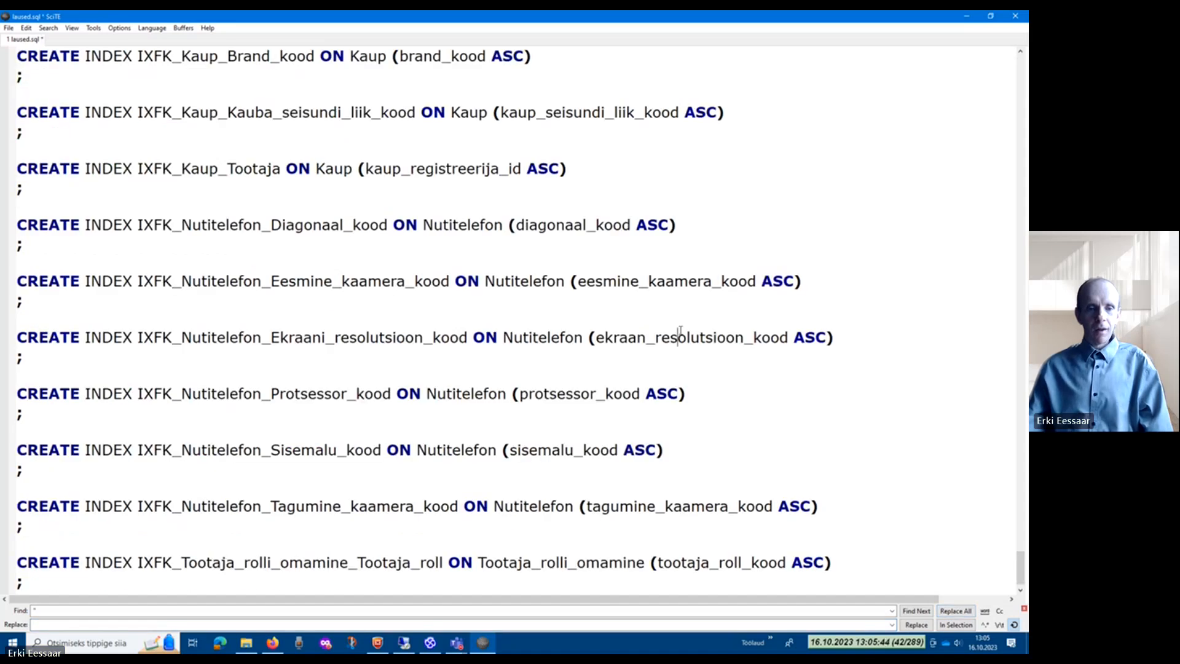
{"action": "scroll", "coordinate": [681, 333], "scroll_direction": "up", "scroll_amount": 9}
{"action": "scroll", "coordinate": [680, 331], "scroll_direction": "up", "scroll_amount": 20}
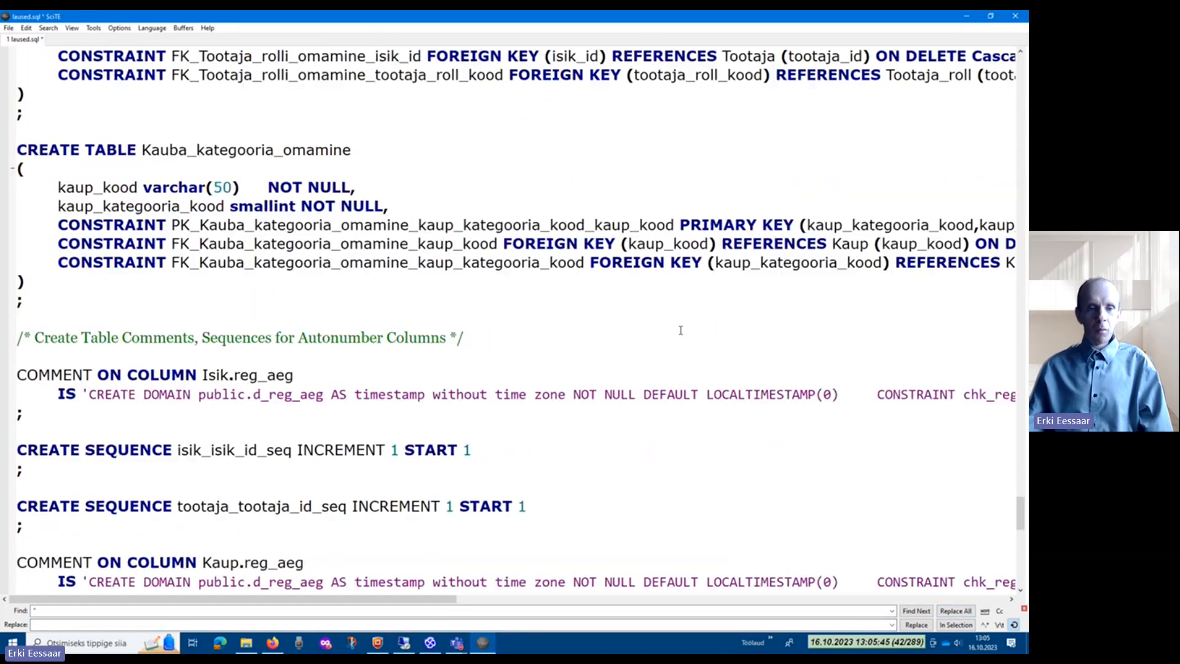
{"action": "scroll", "coordinate": [680, 330], "scroll_direction": "up", "scroll_amount": 6}
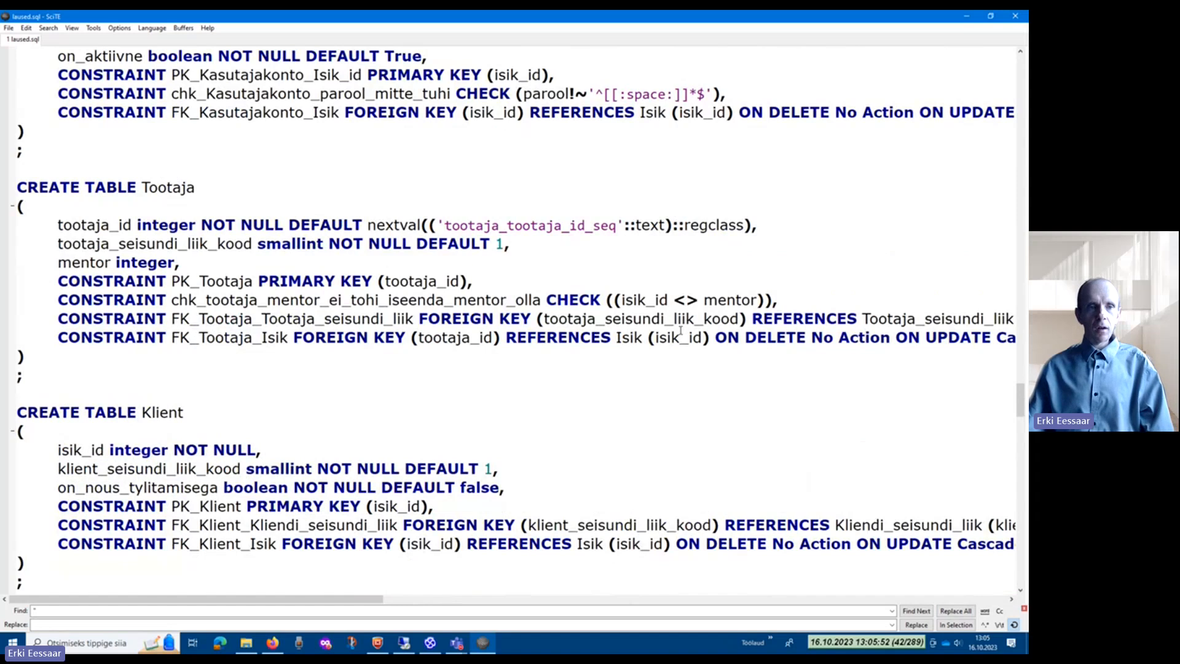
{"action": "left_click", "coordinate": [1015, 20]}
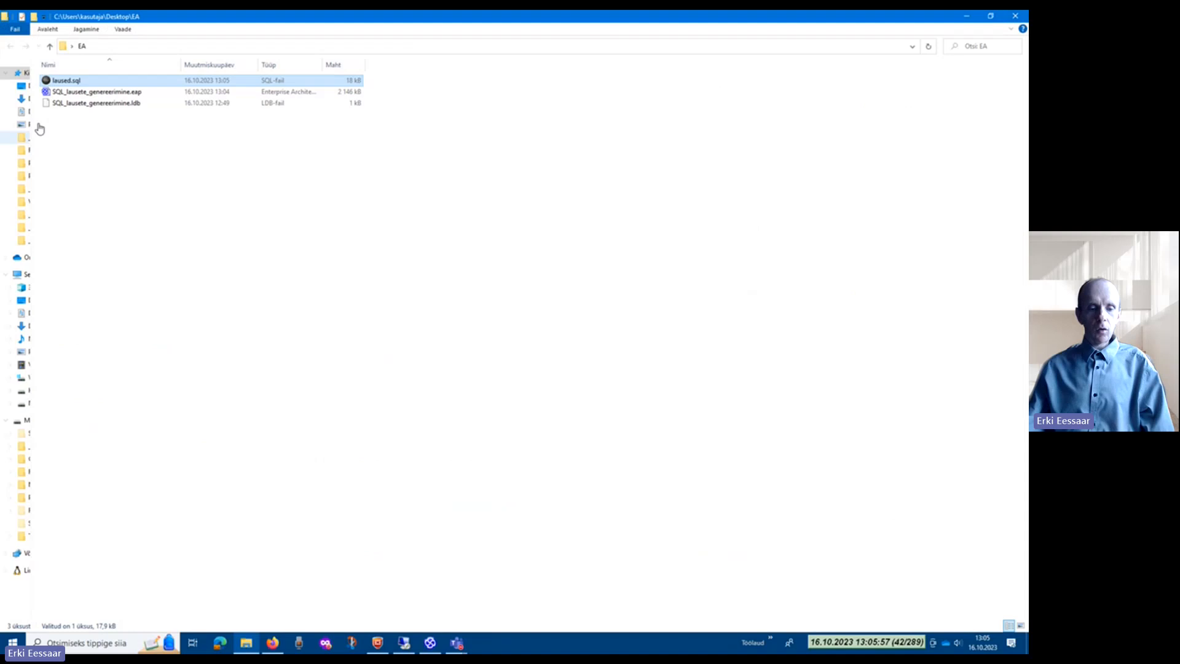
Step: Switch to Enterprise Architect, look through the tables selected for DDL generation and close the Generate DDL dialog
{"action": "left_click", "coordinate": [430, 643]}
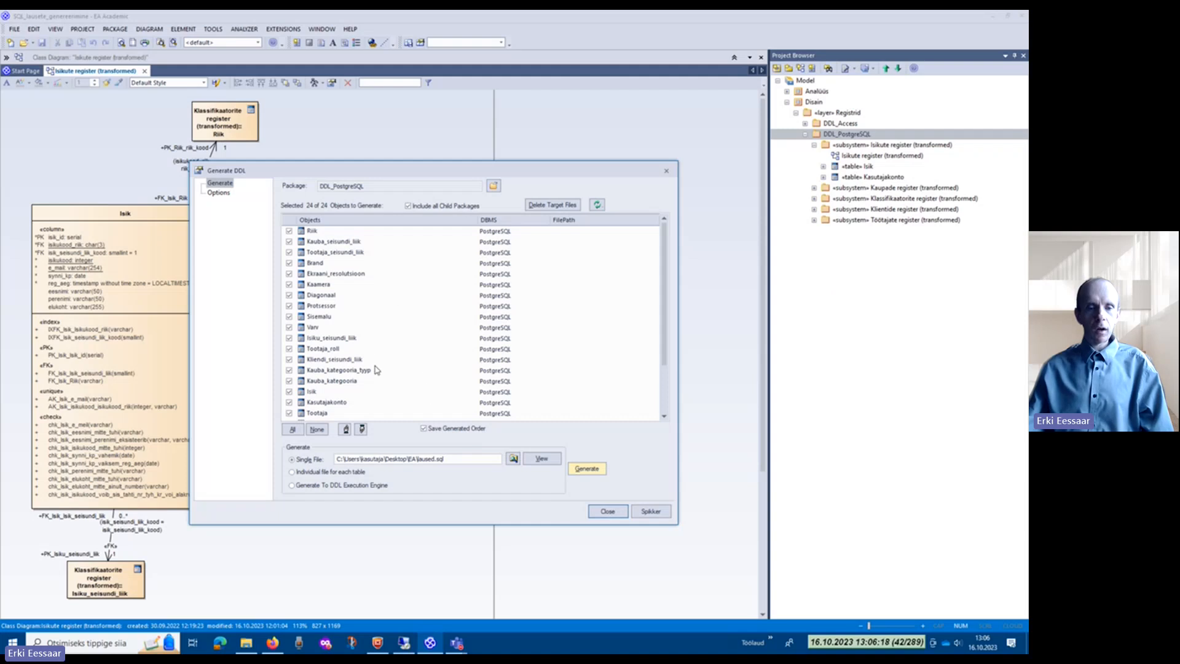
{"action": "left_click_drag", "start_coordinate": [663, 308], "coordinate": [686, 396]}
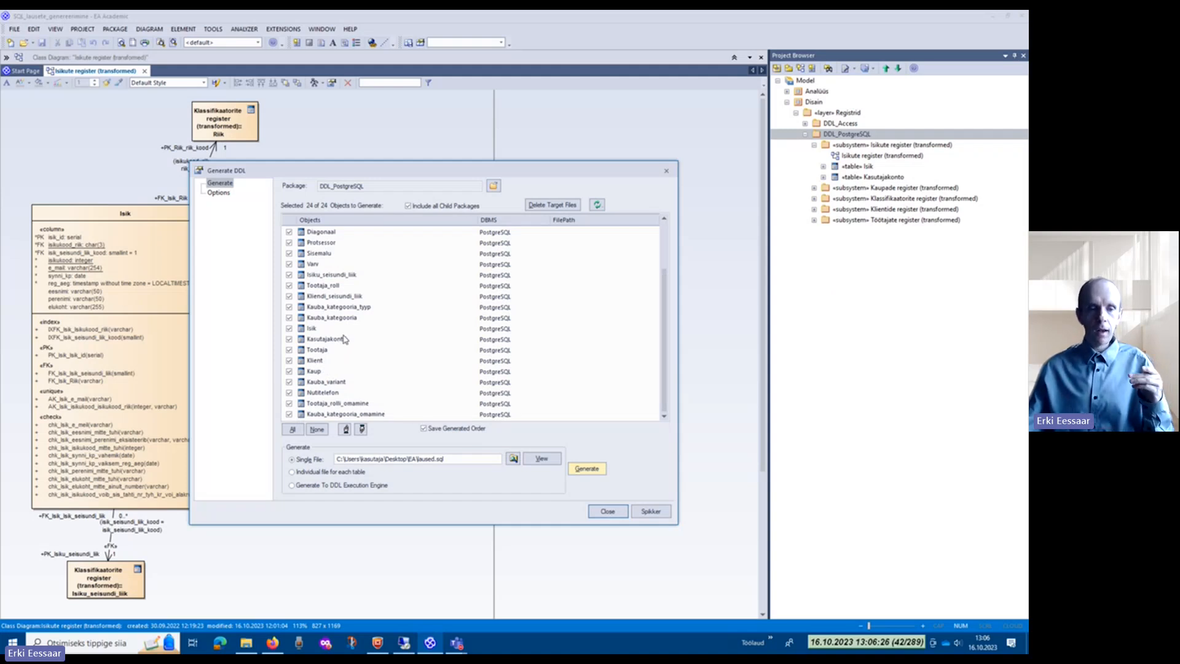
{"action": "left_click", "coordinate": [608, 511]}
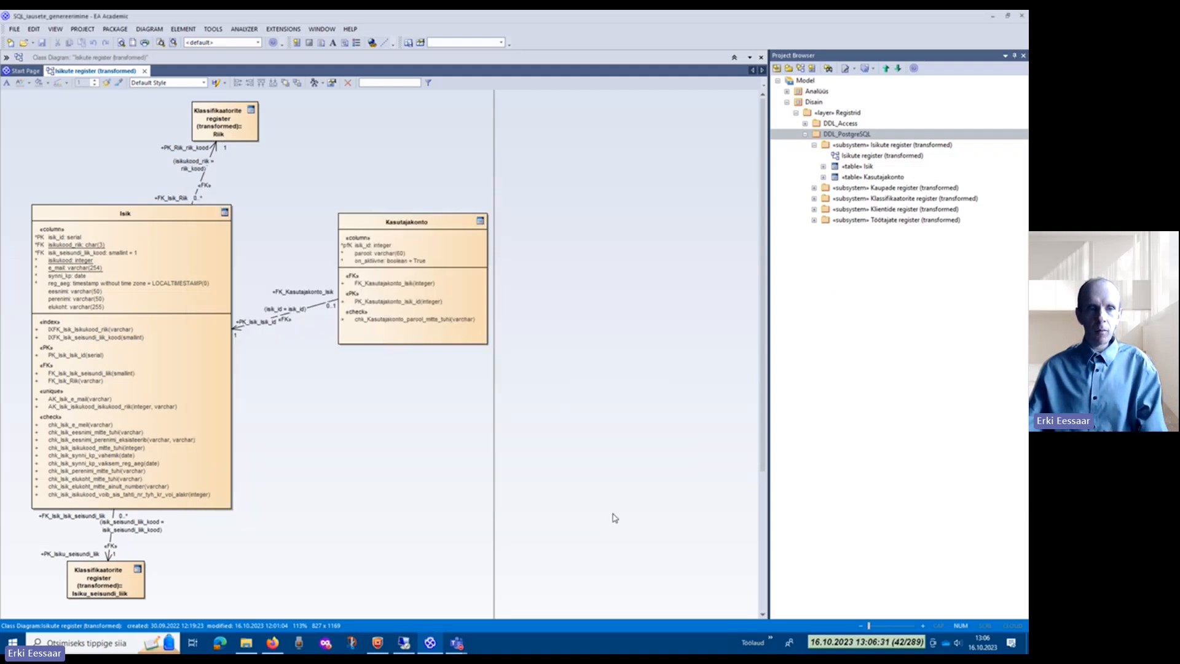
Step: Open the DDL Template Editor for the package's database engineering and choose PostgreSQL as the template language
{"action": "left_click", "coordinate": [115, 29]}
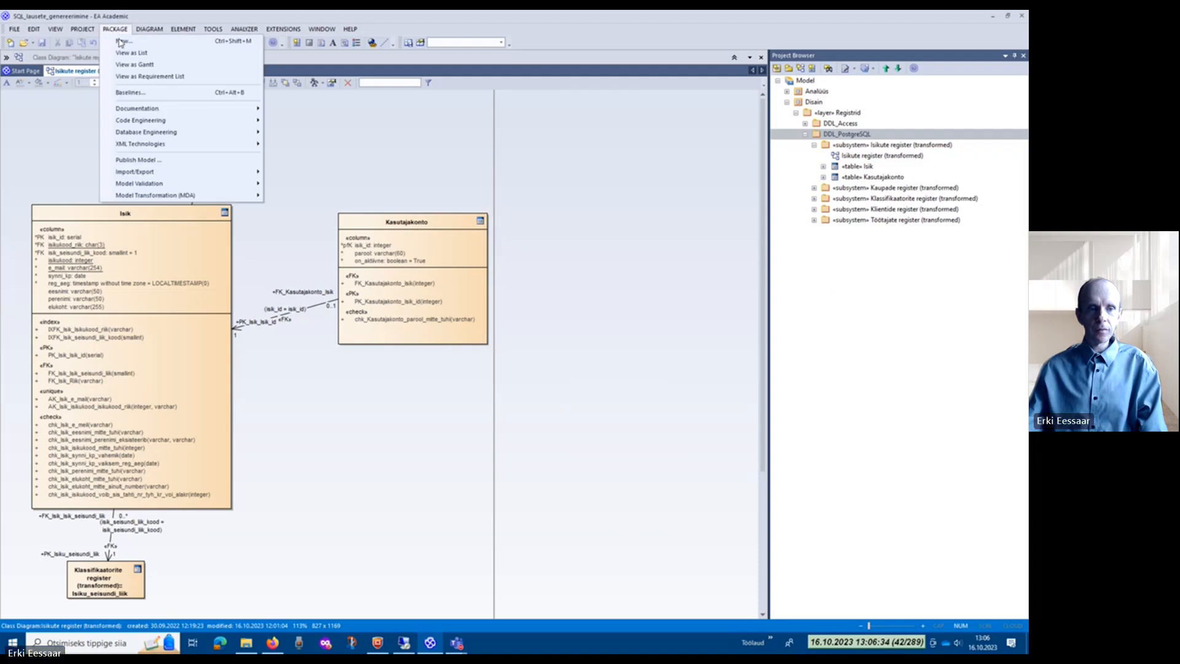
{"action": "mouse_move", "coordinate": [229, 132]}
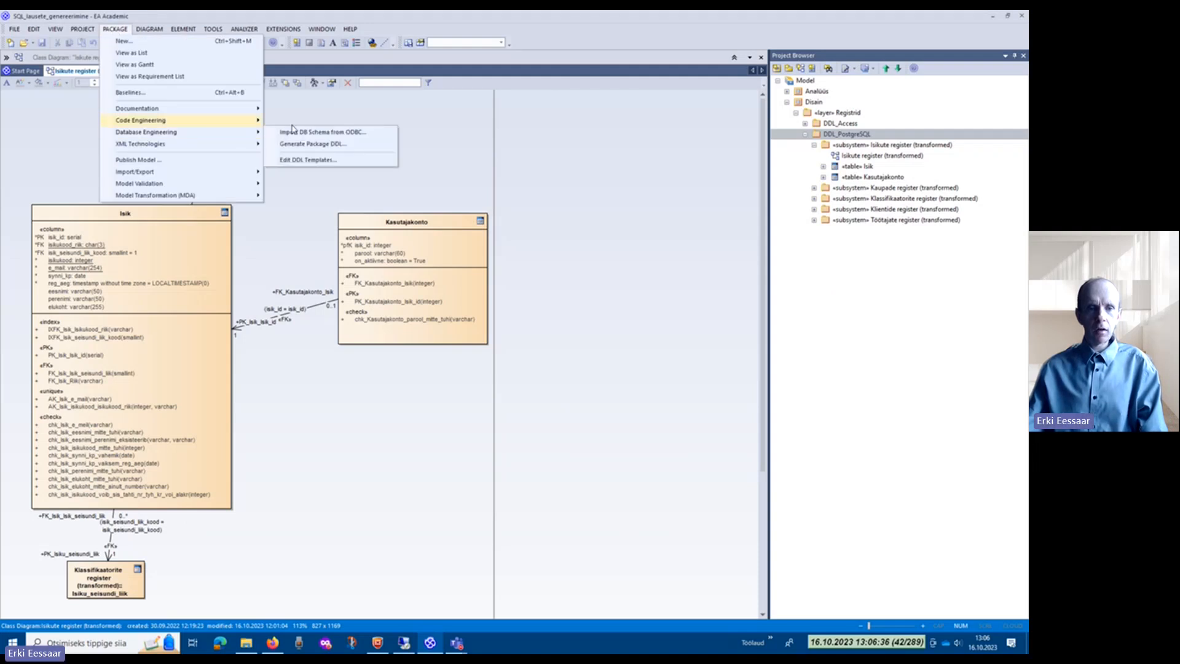
{"action": "left_click", "coordinate": [352, 164]}
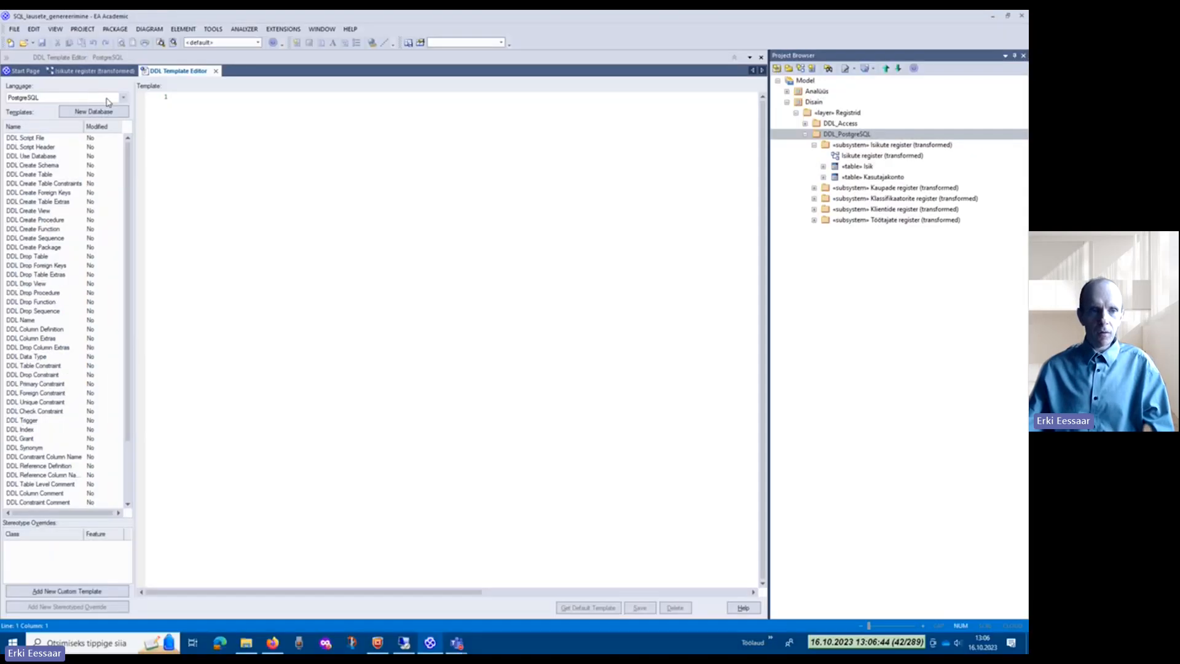
{"action": "left_click", "coordinate": [124, 98]}
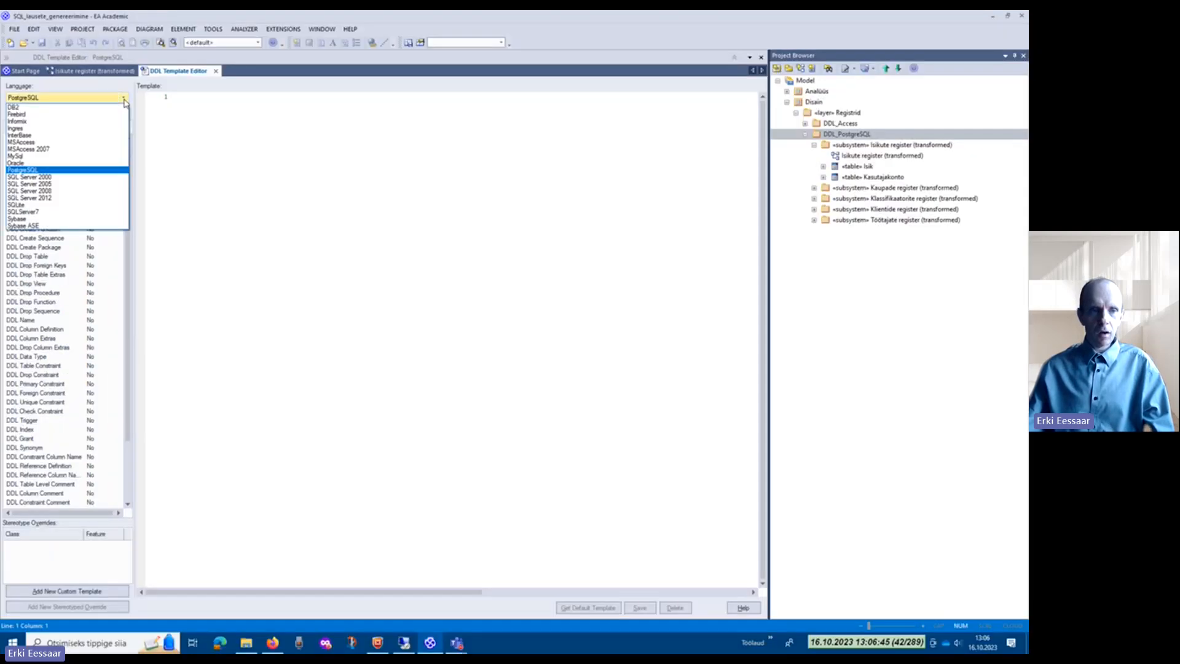
{"action": "left_click", "coordinate": [60, 171]}
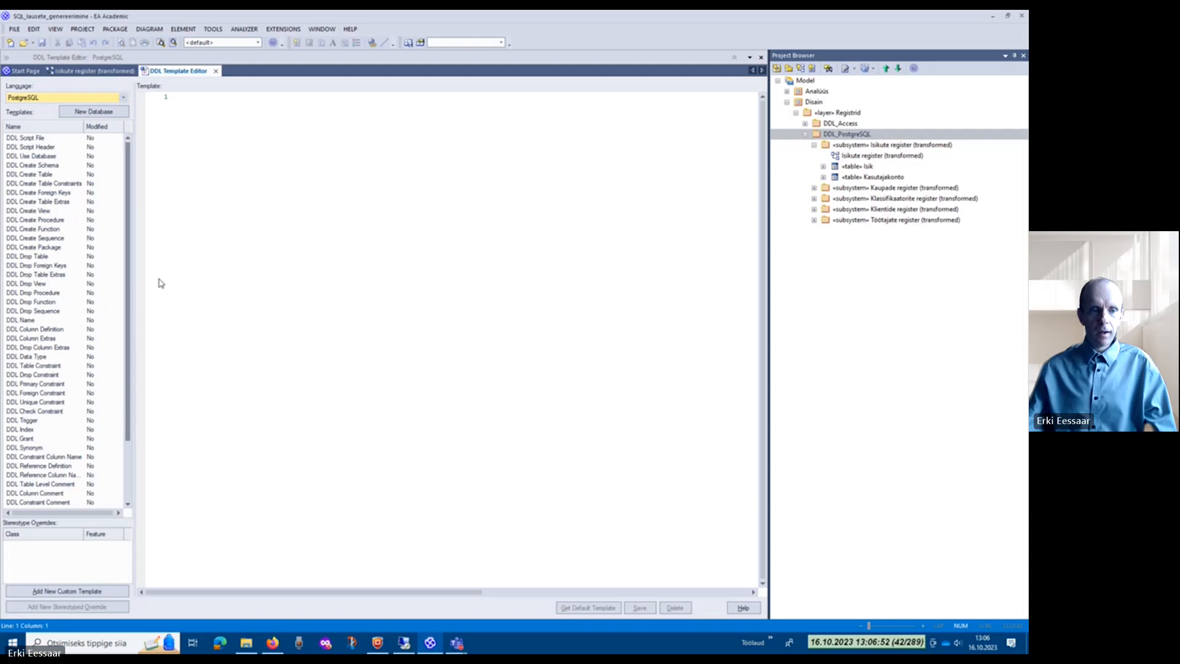
Step: Delete the double quotation mark from the DDL Left Surround template and save the template
{"action": "scroll", "coordinate": [51, 377], "scroll_direction": "down", "scroll_amount": 3}
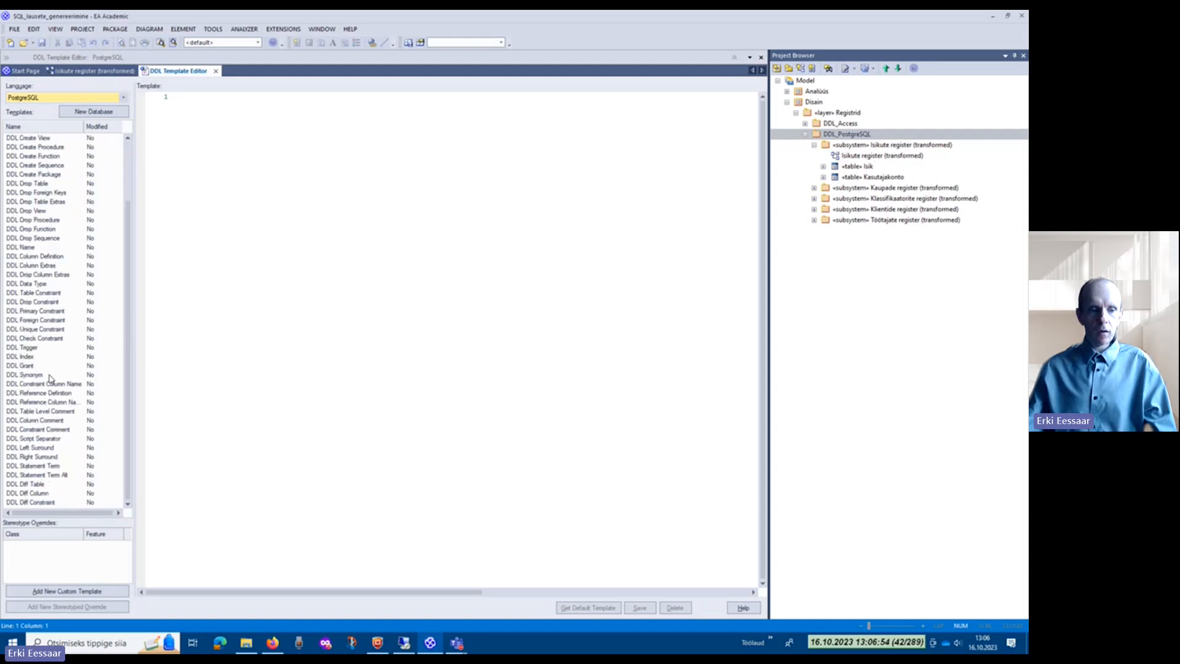
{"action": "left_click", "coordinate": [35, 451]}
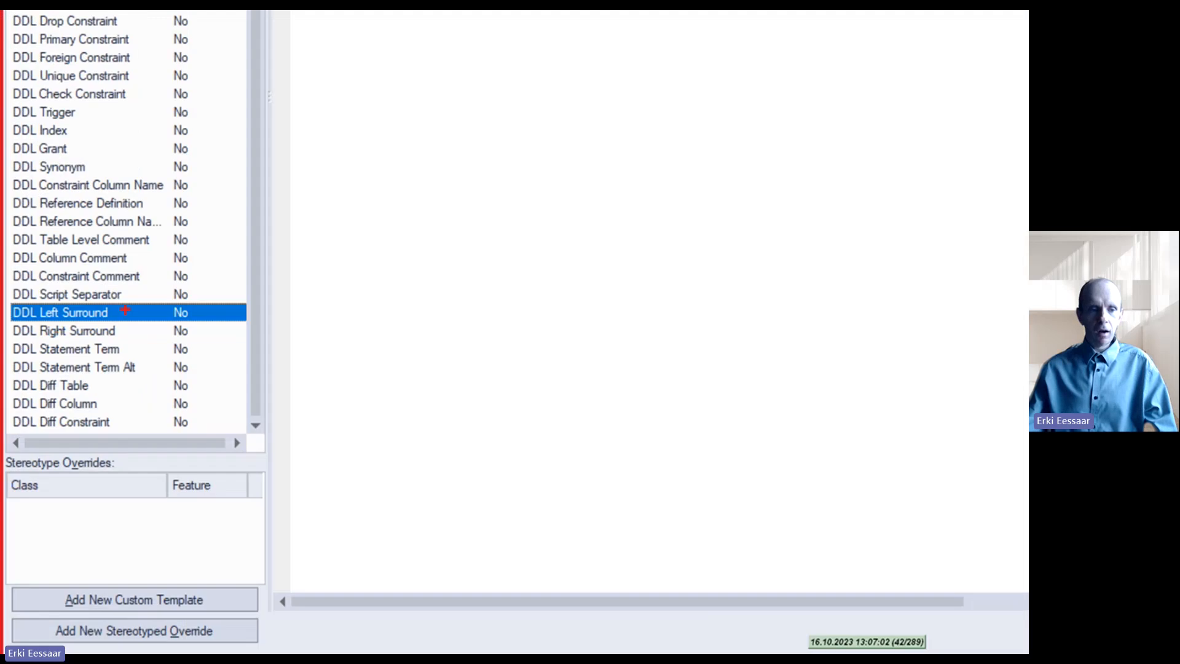
{"action": "mouse_move", "coordinate": [124, 308]}
{"action": "left_mouse_down"}
{"action": "mouse_move", "coordinate": [127, 336]}
{"action": "mouse_move", "coordinate": [105, 342]}
{"action": "left_mouse_up"}
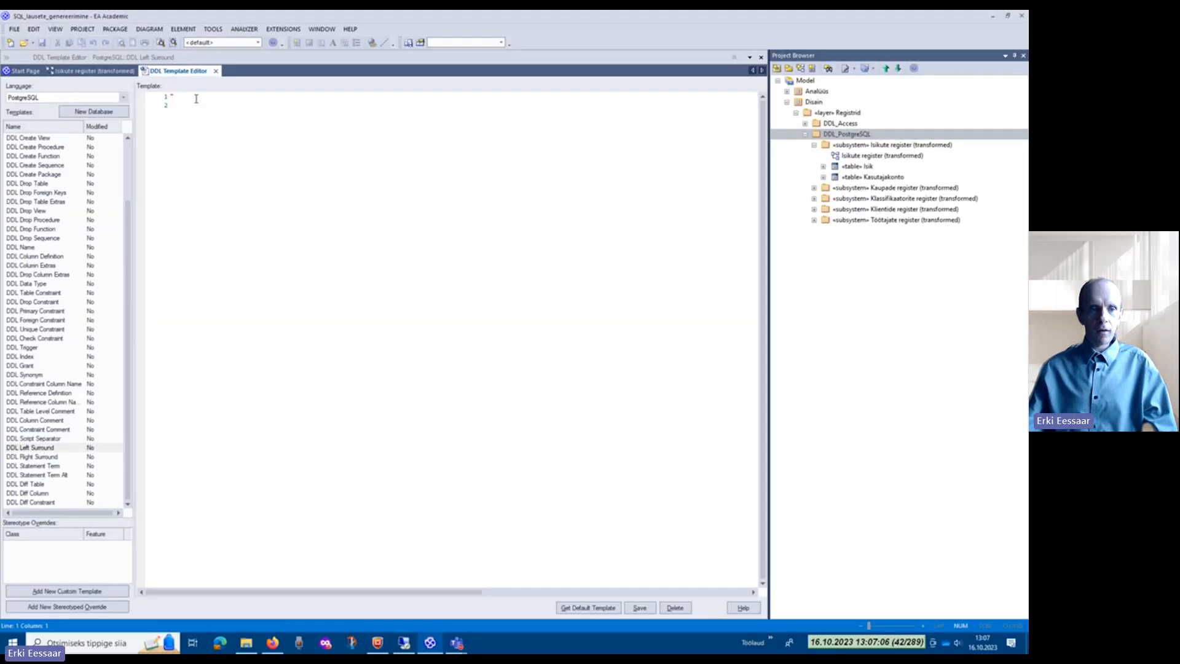
{"action": "left_click", "coordinate": [196, 99]}
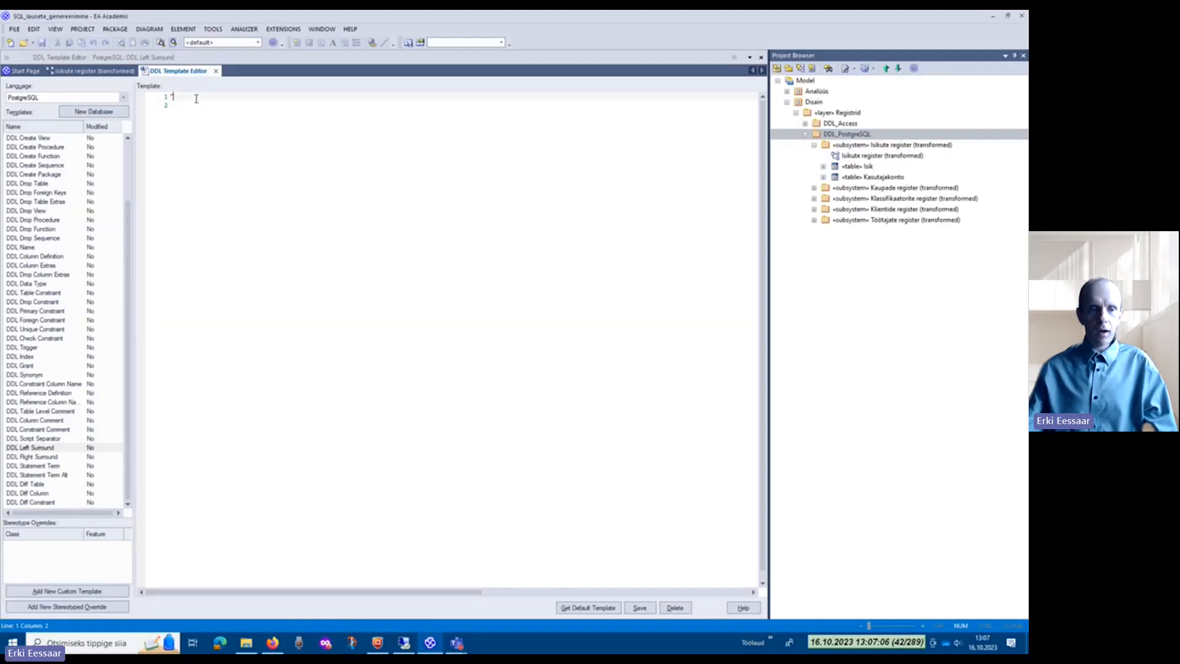
{"action": "key", "text": "ctrl+1"}
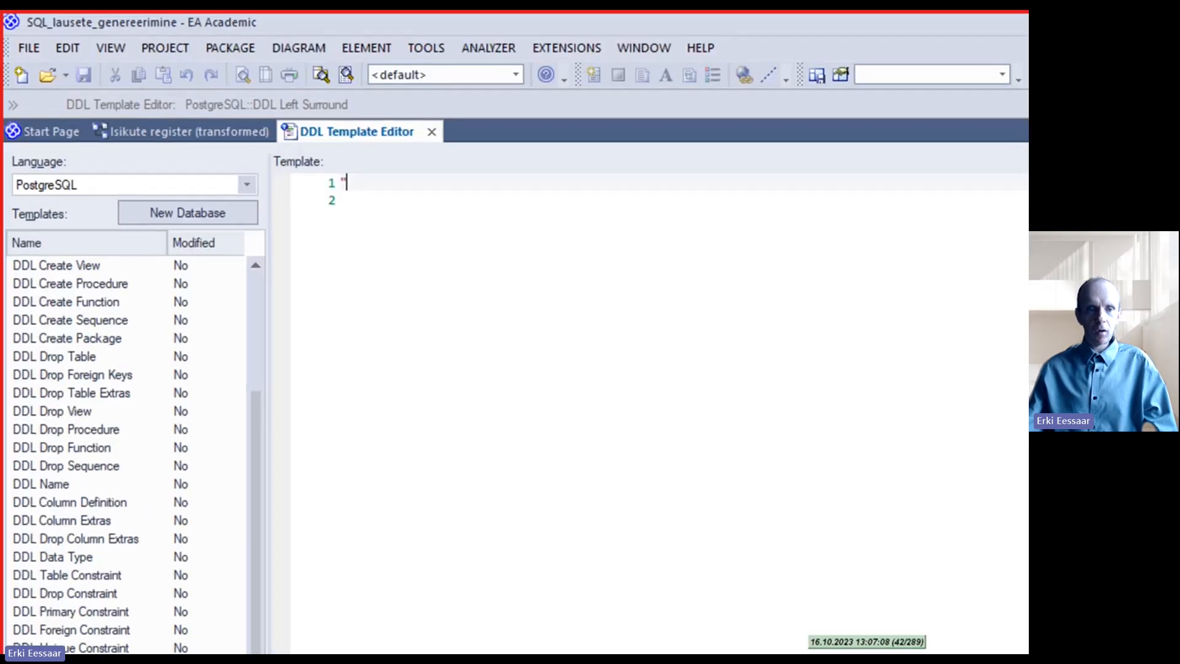
{"action": "left_click", "coordinate": [241, 124]}
{"action": "mouse_move", "coordinate": [322, 196]}
{"action": "left_mouse_down"}
{"action": "mouse_move", "coordinate": [355, 201]}
{"action": "mouse_move", "coordinate": [357, 179]}
{"action": "mouse_move", "coordinate": [338, 172]}
{"action": "left_mouse_up"}
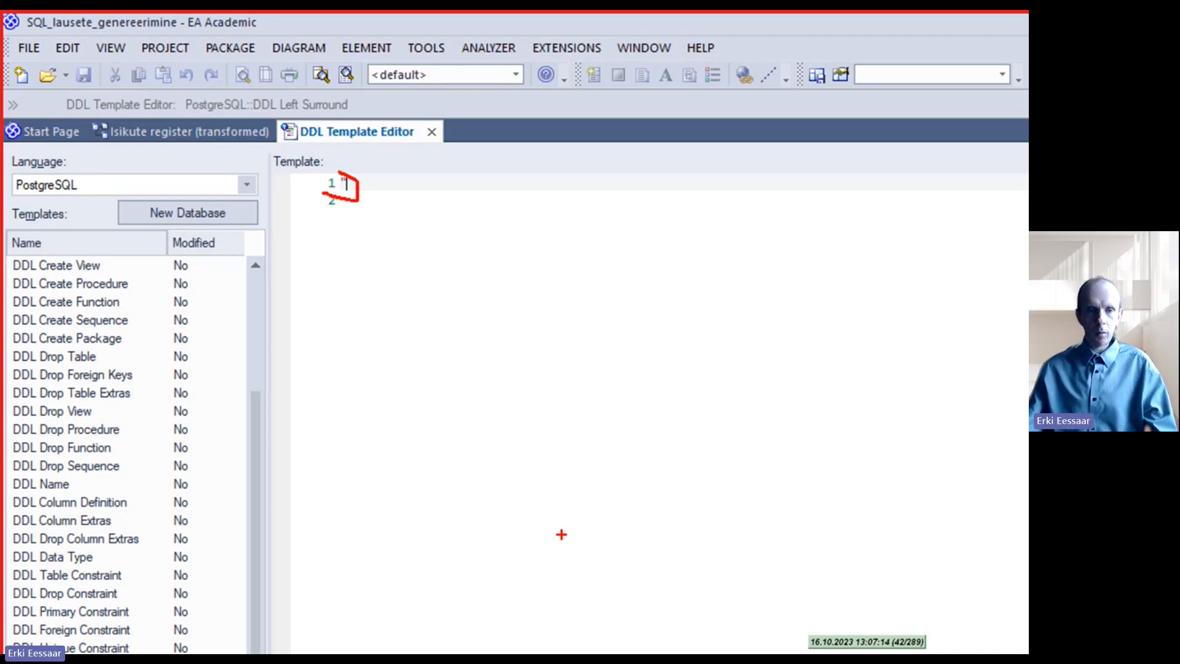
{"action": "key", "text": "Escape"}
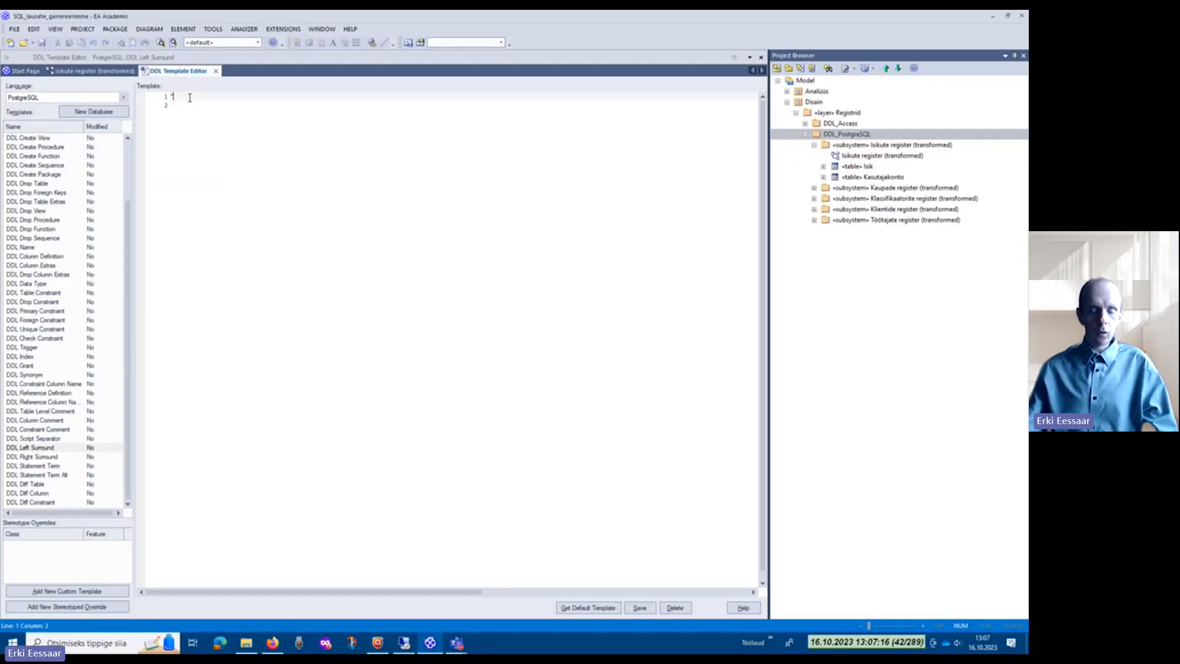
{"action": "key", "text": "BackSpace"}
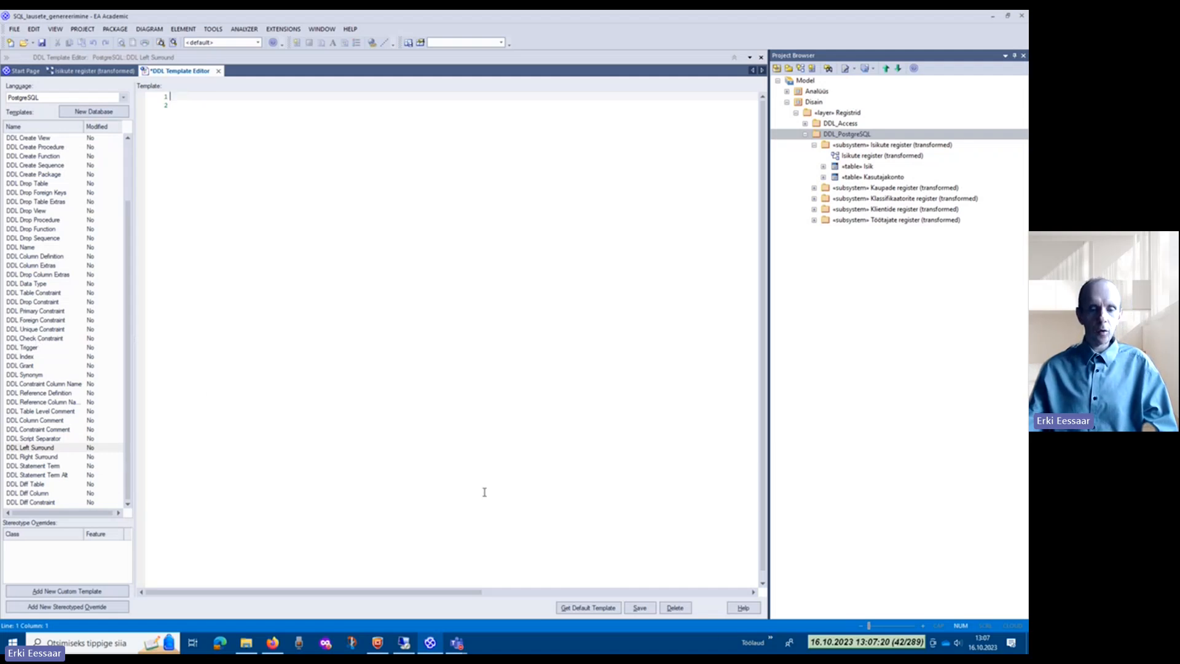
{"action": "left_click", "coordinate": [640, 608]}
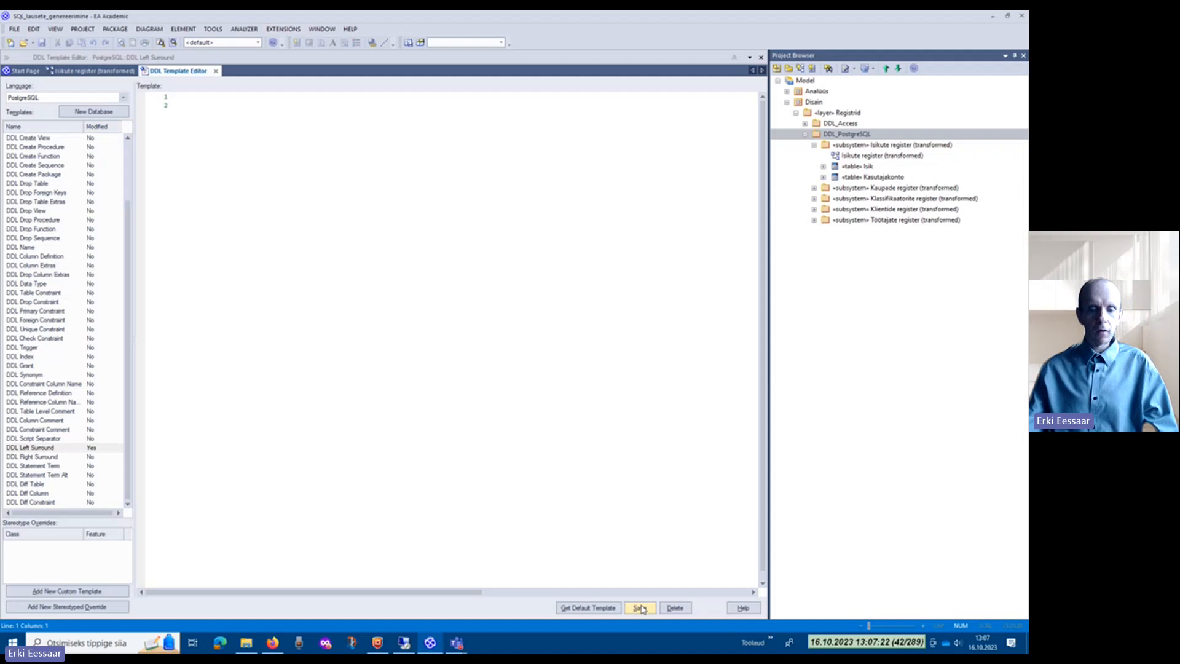
Step: Delete the double quotation mark from the DDL Right Surround template, save the template and close the DDL Template Editor
{"action": "left_click", "coordinate": [46, 456]}
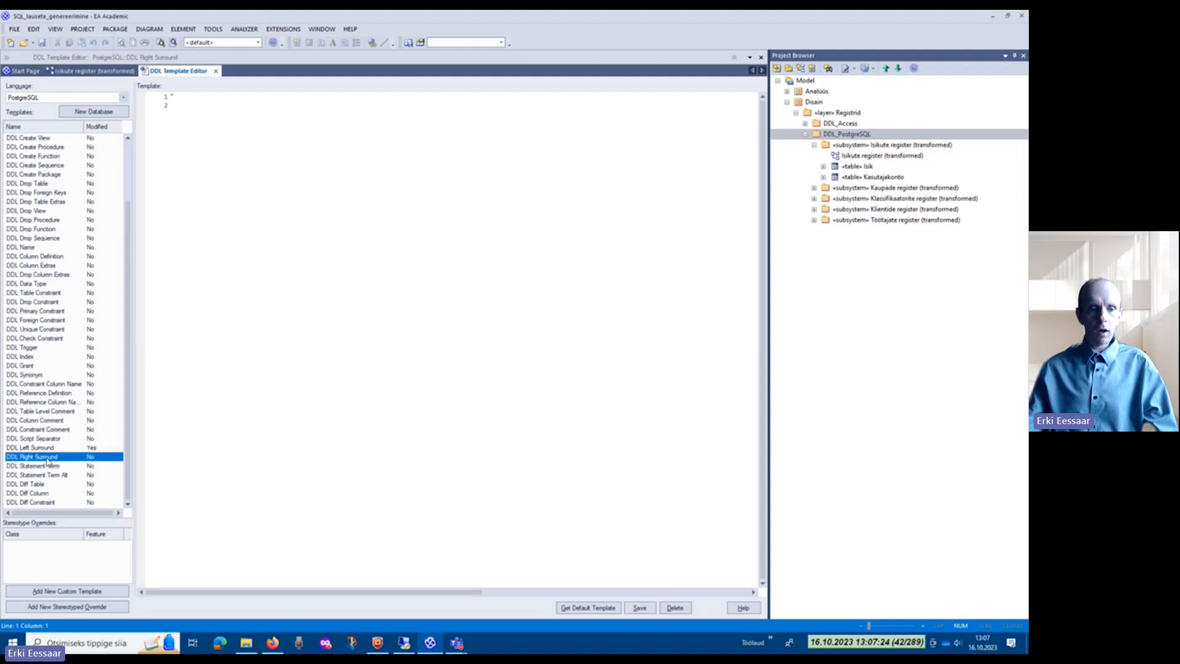
{"action": "left_click", "coordinate": [182, 97]}
{"action": "key", "text": "BackSpace"}
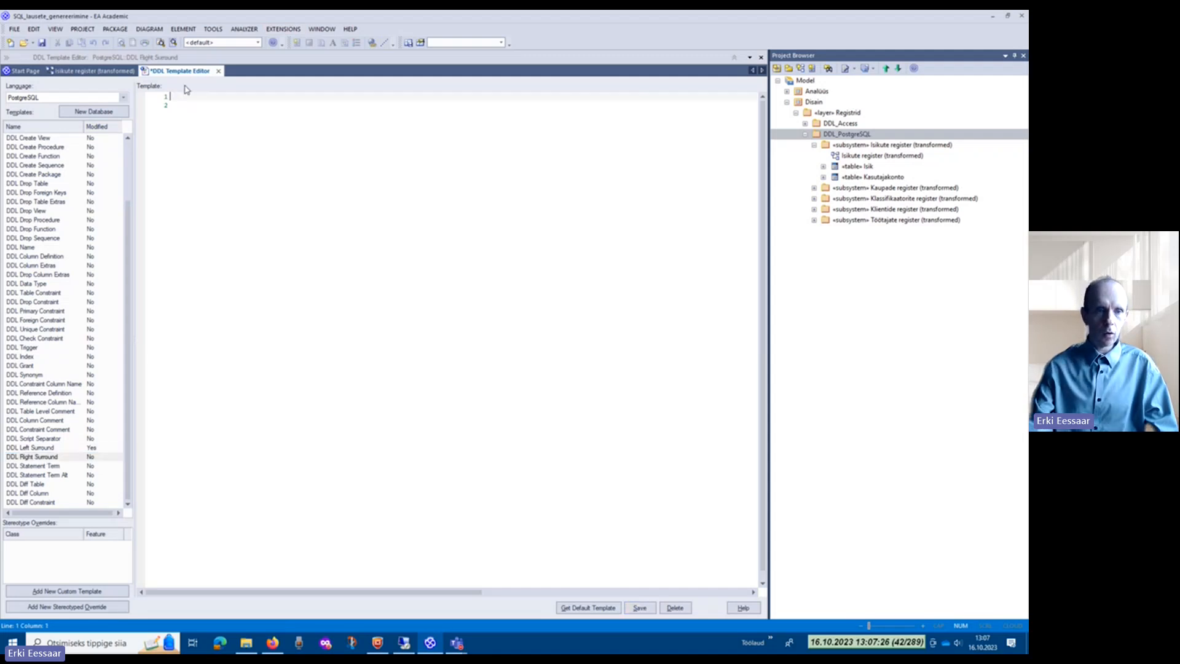
{"action": "left_click", "coordinate": [639, 608]}
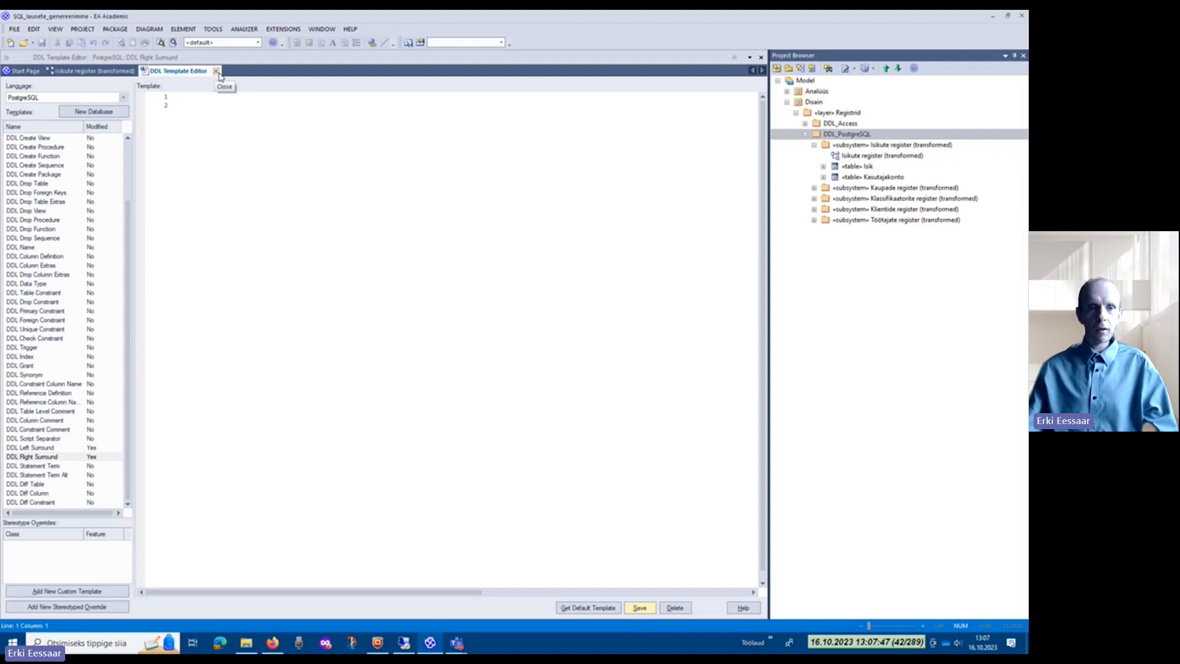
{"action": "left_click", "coordinate": [216, 71]}
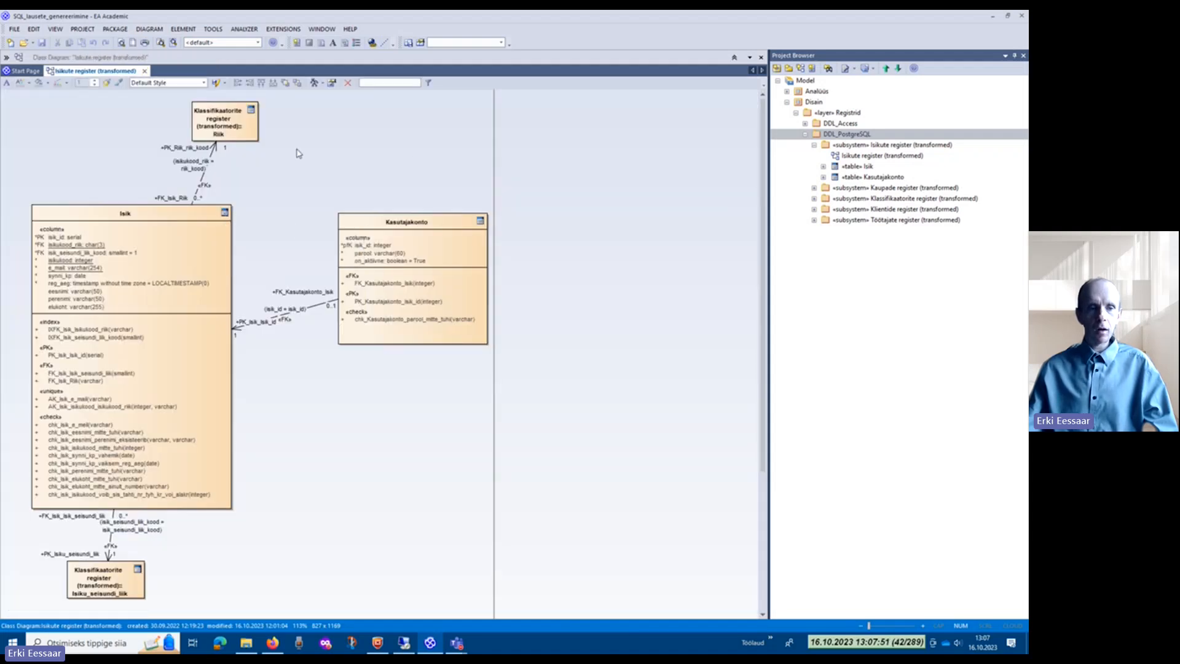
Step: Generate DDL for the DDL_PostgreSQL package with all child packages into the single file laused2.sql, and close the generation dialog
{"action": "left_click", "coordinate": [116, 30]}
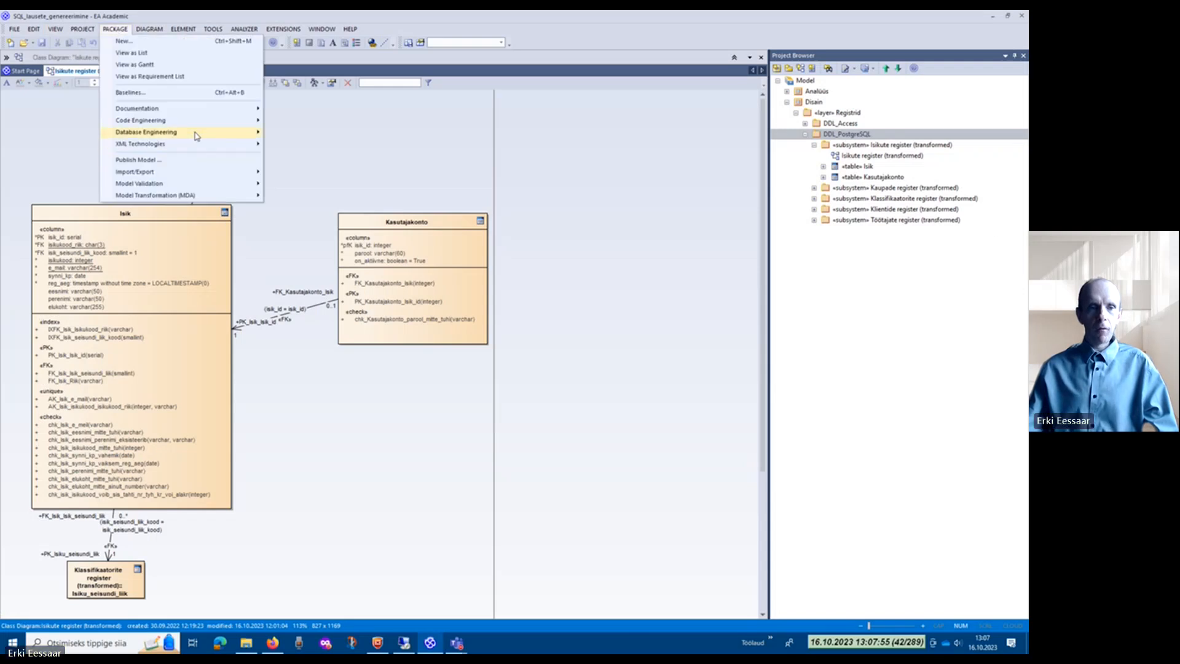
{"action": "mouse_move", "coordinate": [195, 136]}
{"action": "left_click", "coordinate": [306, 144]}
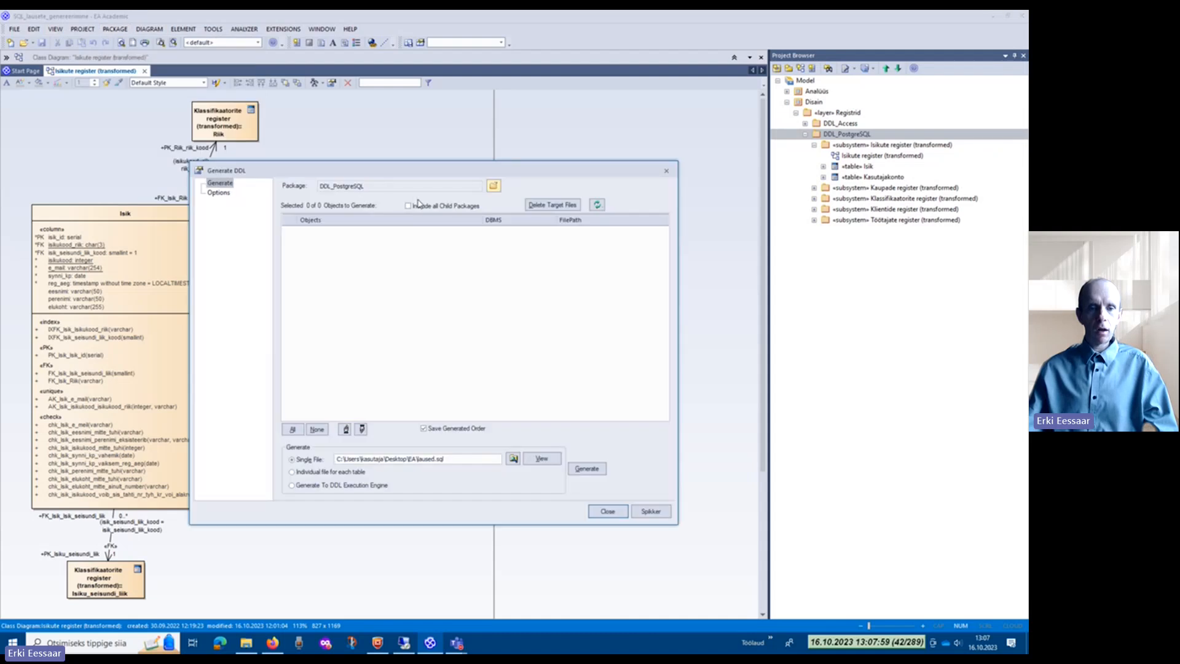
{"action": "left_click", "coordinate": [408, 206]}
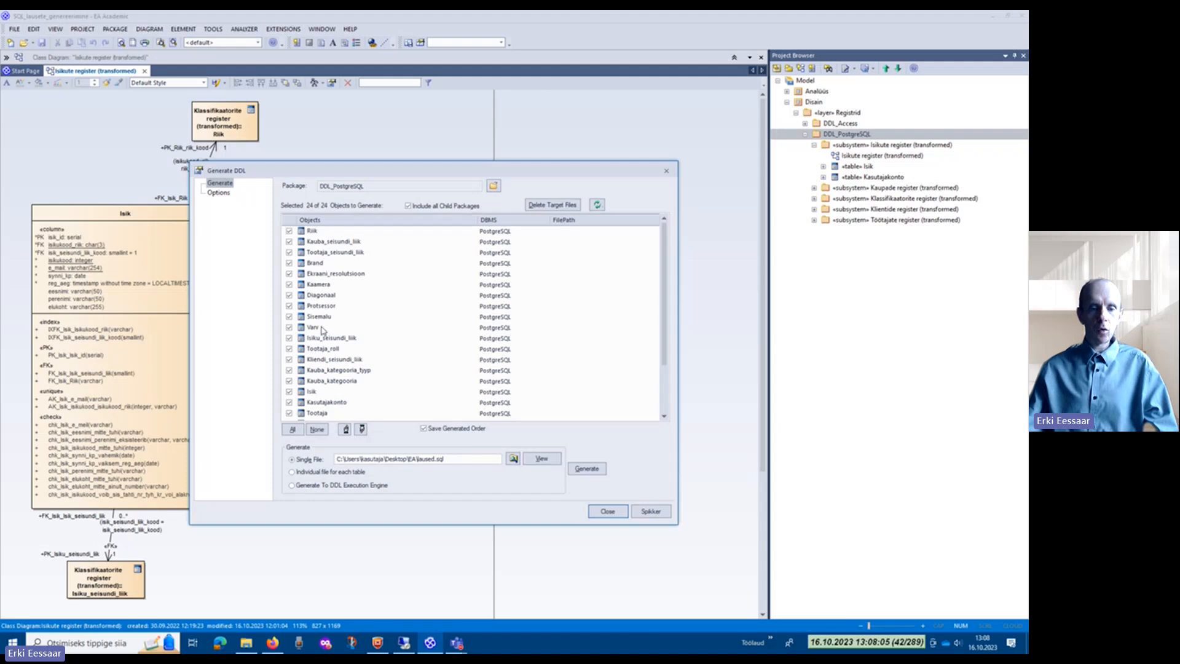
{"action": "left_click", "coordinate": [436, 460]}
{"action": "type", "text": "2"}
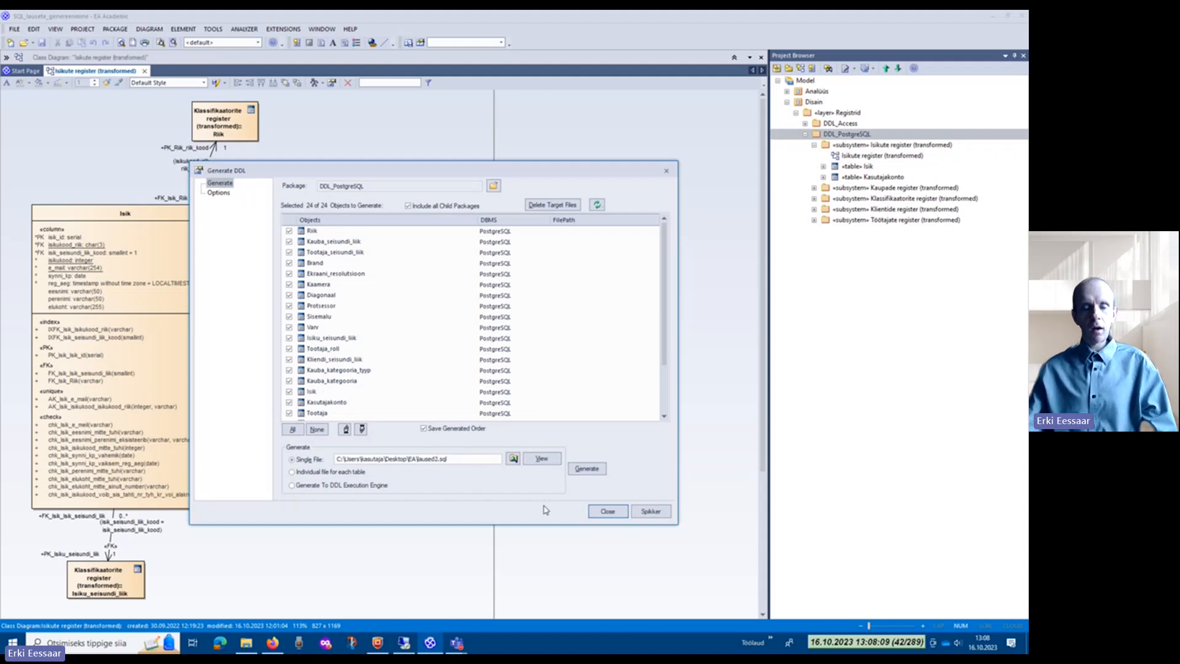
{"action": "left_click", "coordinate": [593, 473]}
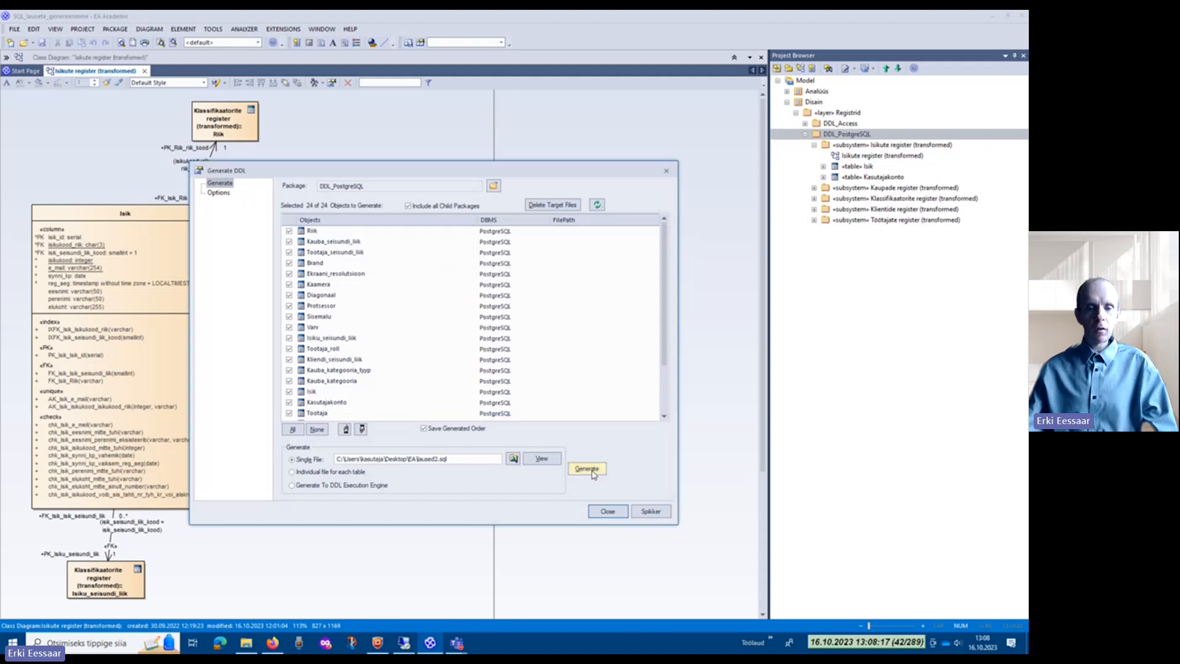
{"action": "left_click", "coordinate": [607, 510]}
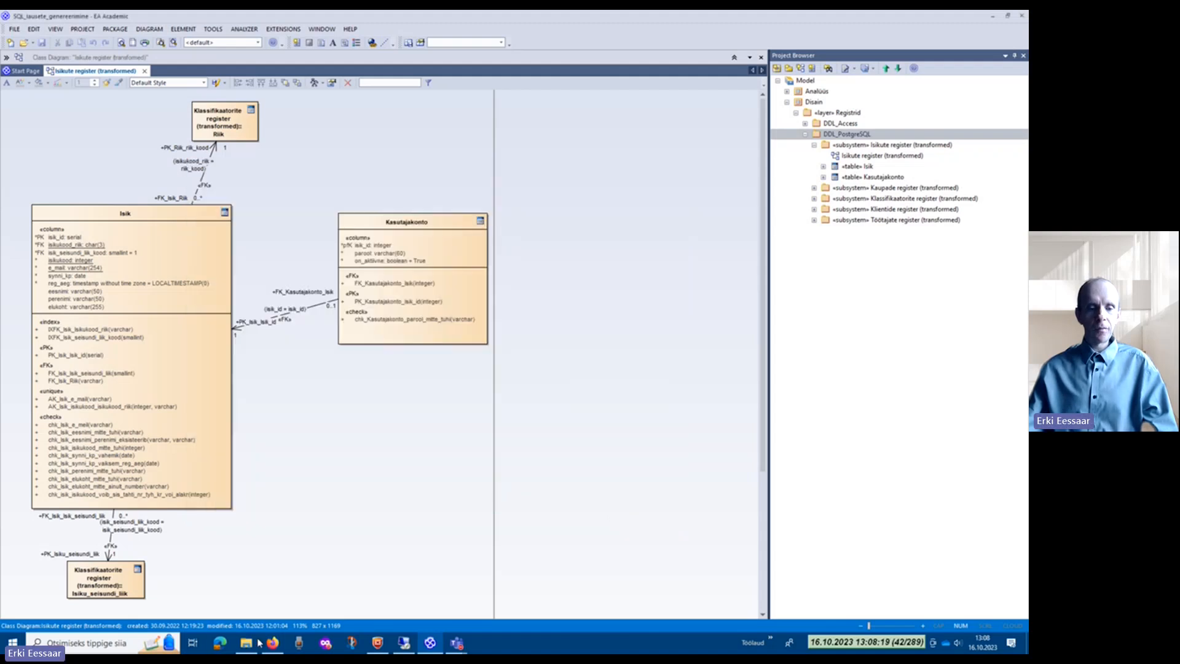
Step: Open laused2.sql from the EA folder and examine its DROP TABLE and CREATE TABLE statements for quotation marks around identifiers
{"action": "left_click", "coordinate": [246, 643]}
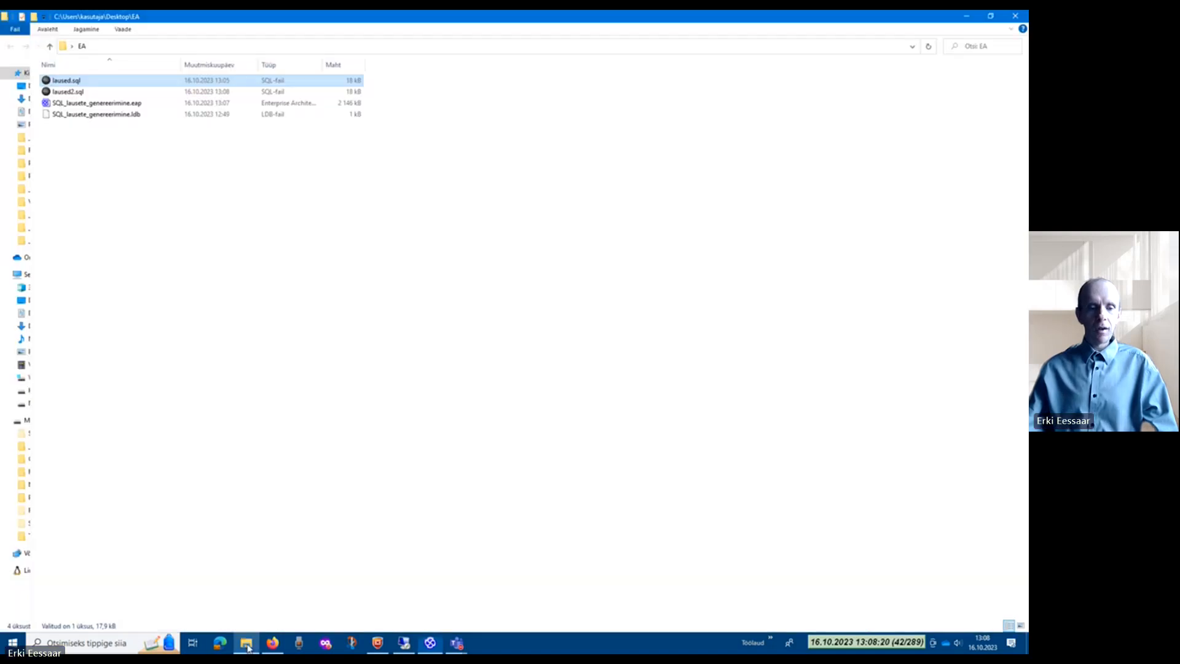
{"action": "left_click", "coordinate": [82, 93]}
{"action": "double_click", "coordinate": [82, 93]}
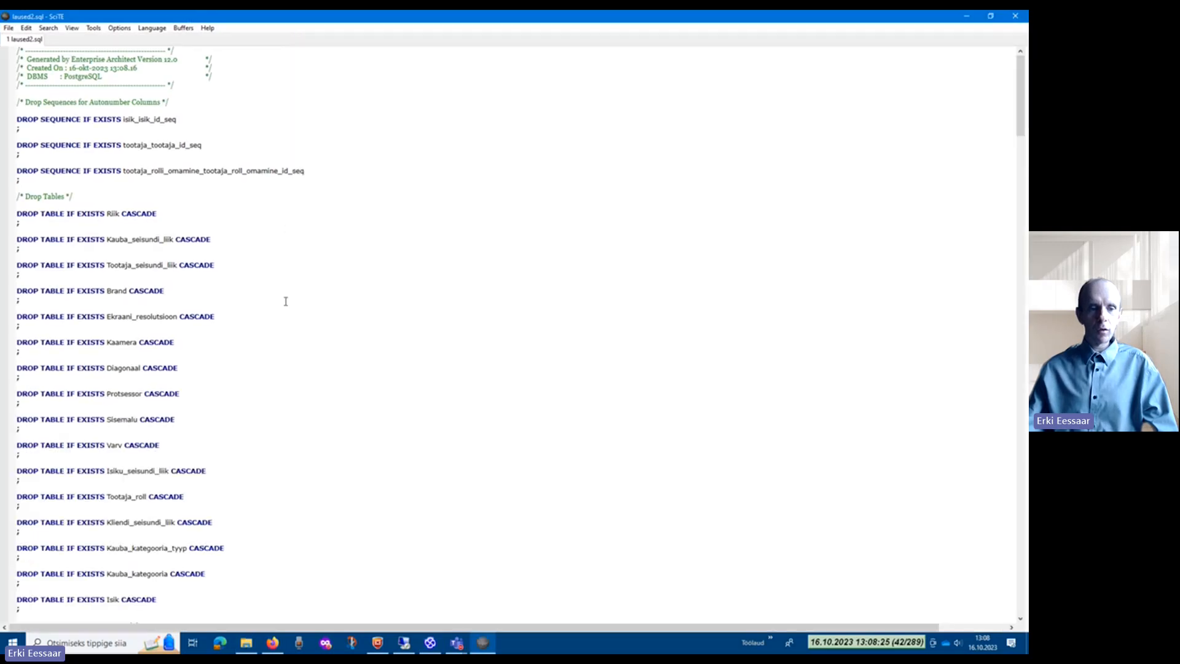
{"action": "scroll", "coordinate": [285, 301], "scroll_direction": "down", "scroll_amount": 18}
{"action": "scroll", "coordinate": [285, 301], "scroll_direction": "up", "scroll_amount": 4}
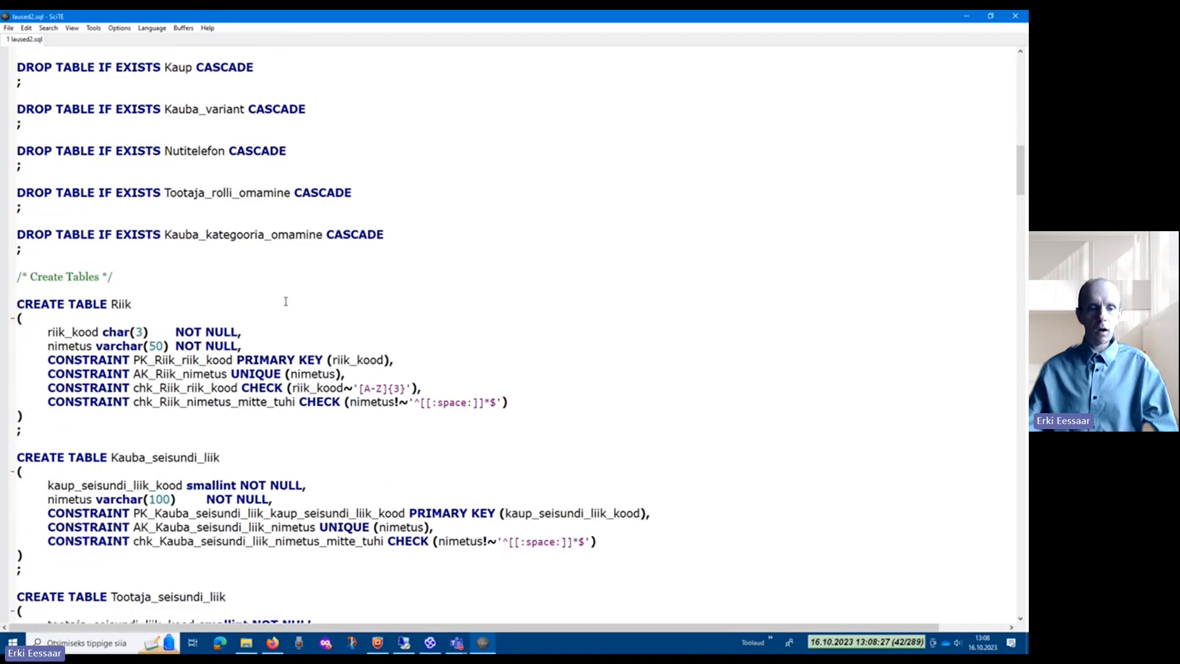
{"action": "scroll", "coordinate": [285, 302], "scroll_direction": "down", "scroll_amount": 14}
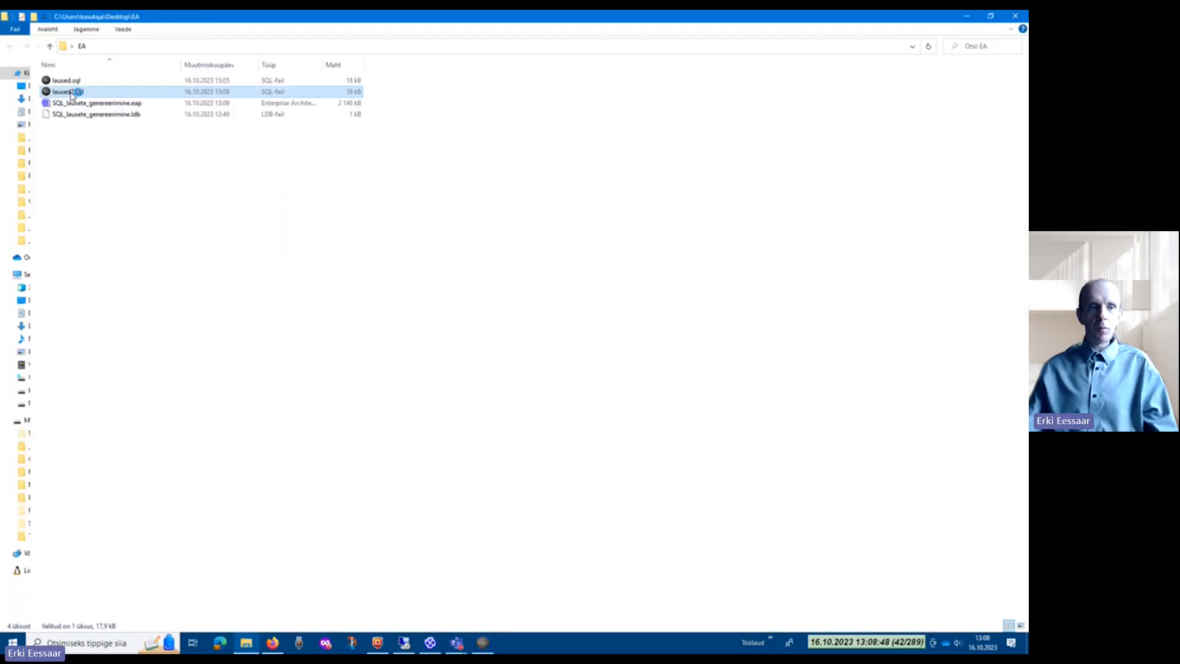
Step: Reopen laused2.sql in a maximized editor window and go to the Kauba_kategooria statement in the Drop Tables section
{"action": "double_click", "coordinate": [70, 92]}
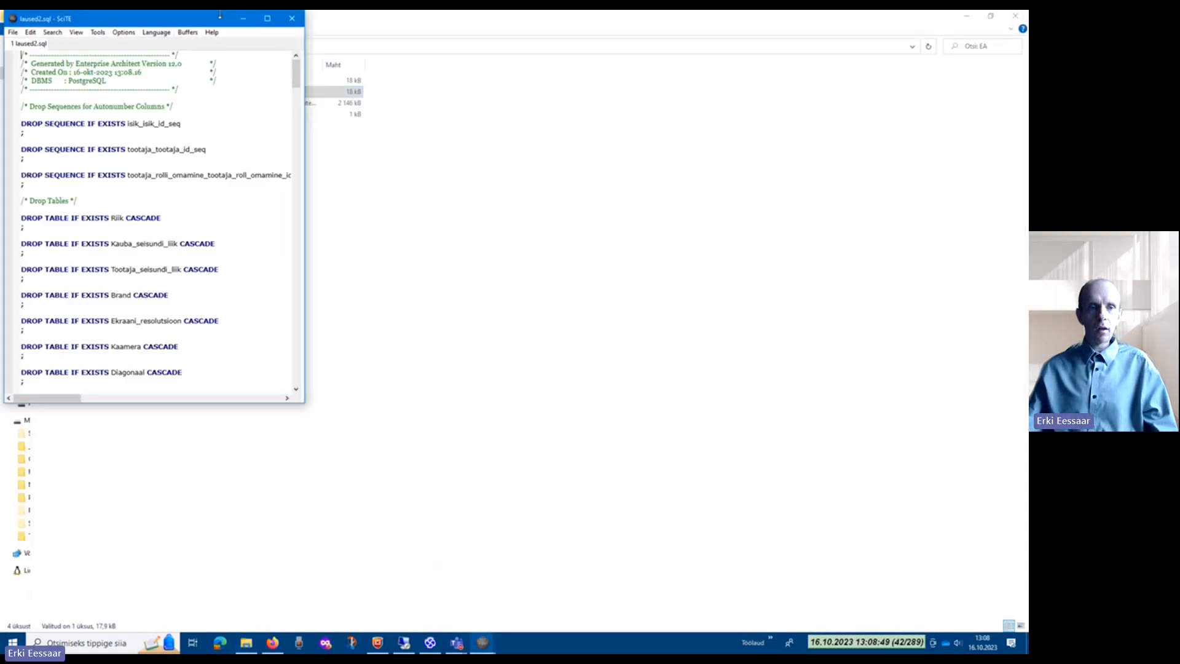
{"action": "left_click", "coordinate": [267, 20]}
{"action": "scroll", "coordinate": [226, 276], "scroll_direction": "up", "scroll_amount": 2}
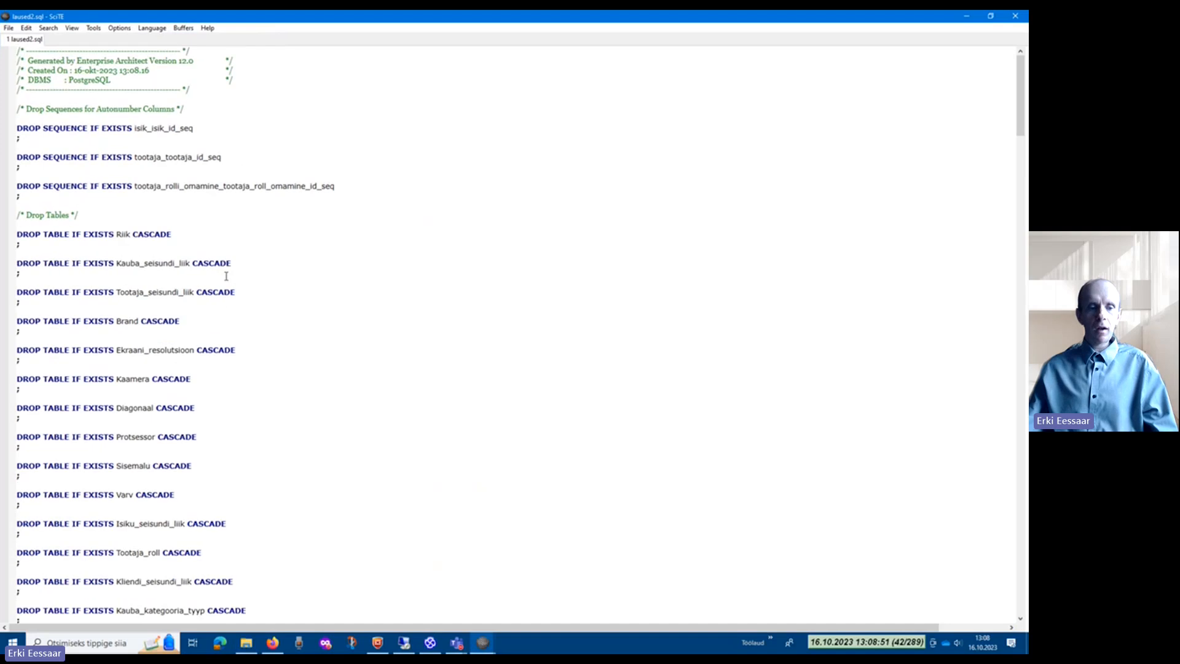
{"action": "scroll", "coordinate": [225, 276], "scroll_direction": "up", "scroll_amount": 2}
{"action": "scroll", "coordinate": [226, 276], "scroll_direction": "down", "scroll_amount": 3}
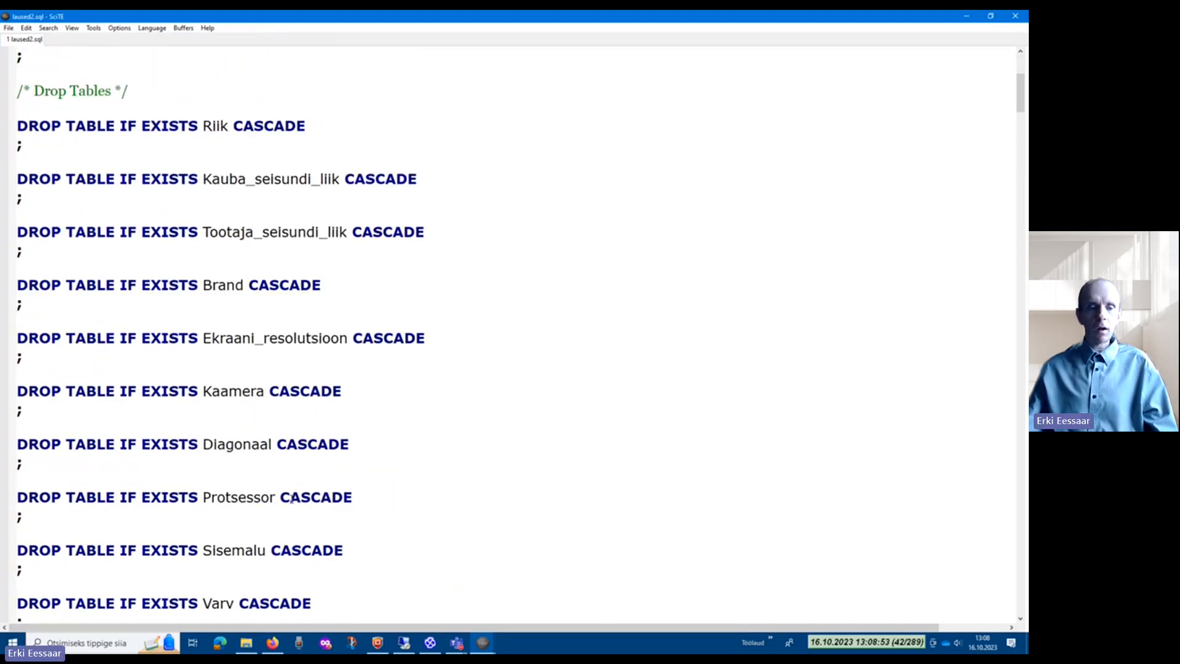
{"action": "scroll", "coordinate": [291, 500], "scroll_direction": "down", "scroll_amount": 6}
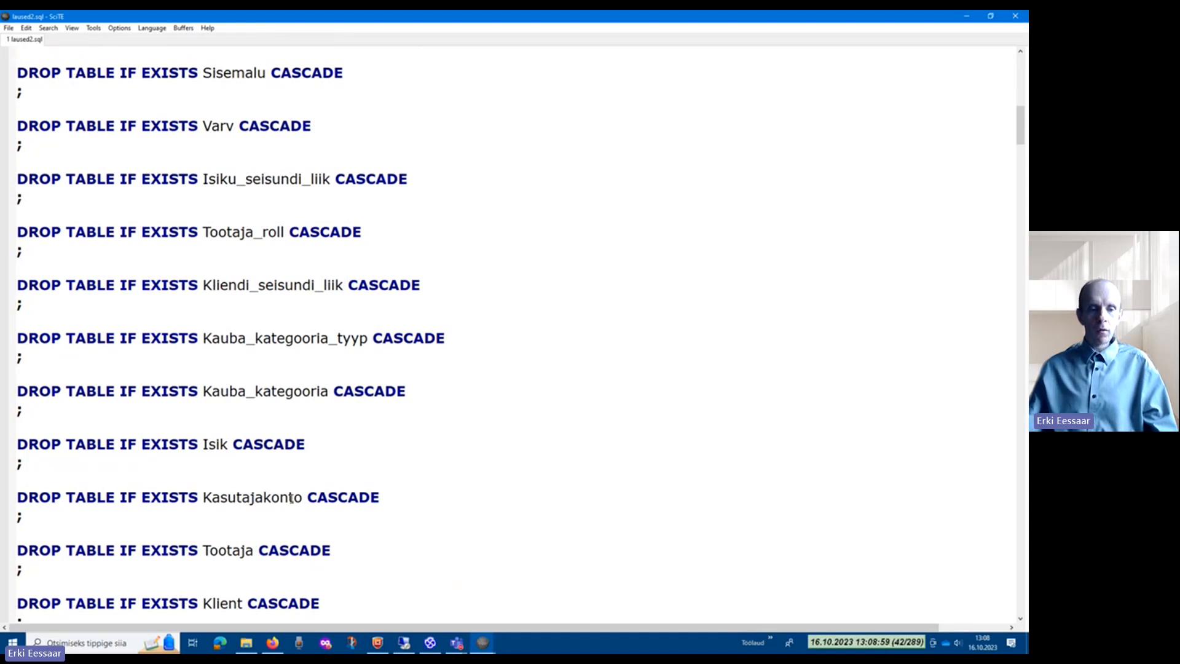
Step: Change Kauba_kategooria to "Kauba kategooria", with a space and enclosing double quotes, in its DROP TABLE statement, and switch to Enterprise Architect
{"action": "left_click", "coordinate": [254, 391]}
{"action": "key", "text": "BackSpace"}
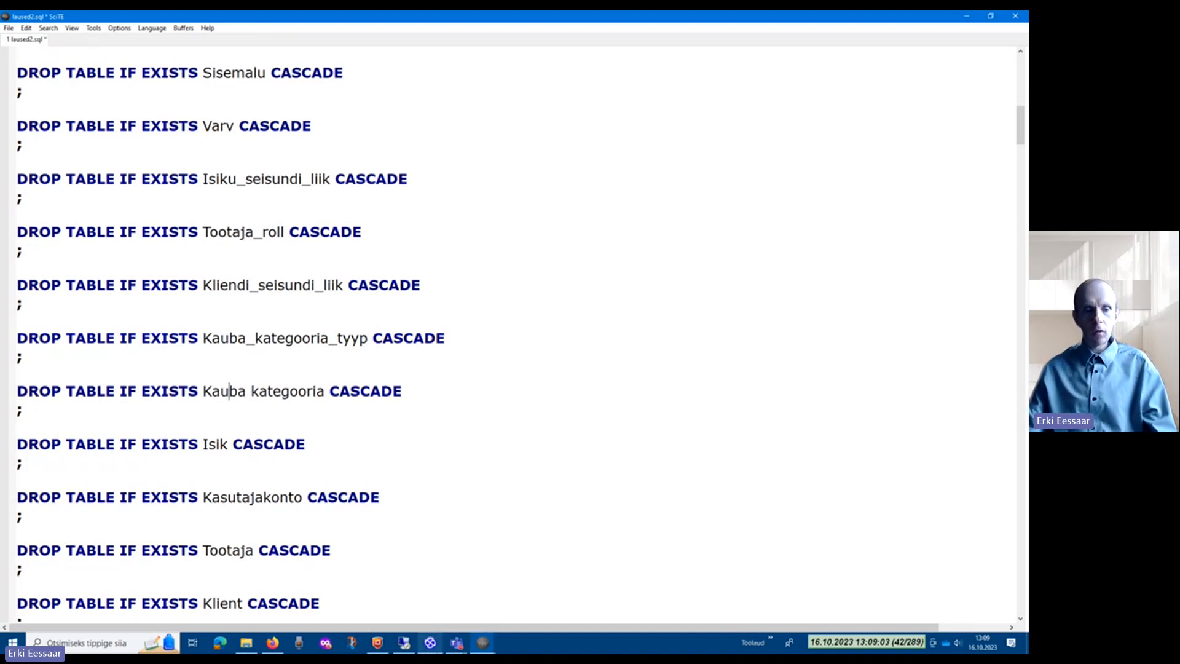
{"action": "key", "text": "Left"}
{"action": "key", "text": "Left"}
{"action": "key", "text": "Left"}
{"action": "type", "text": "\""}
{"action": "key", "text": "Right"}
{"action": "key", "text": "Right"}
{"action": "key", "text": "Right"}
{"action": "key", "text": "Right"}
{"action": "key", "text": "Right"}
{"action": "key", "text": "Right"}
{"action": "key", "text": "Right"}
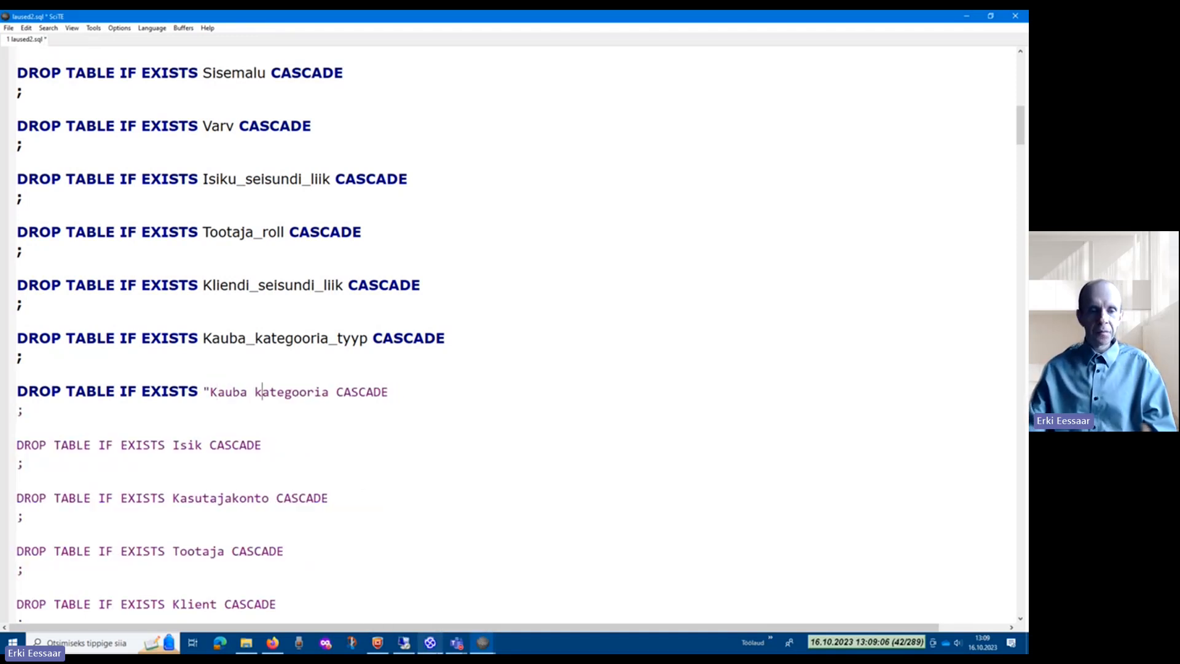
{"action": "key", "text": "Right"}
{"action": "key", "text": "Right"}
{"action": "key", "text": "Right"}
{"action": "key", "text": "Right"}
{"action": "key", "text": "Right"}
{"action": "key", "text": "Right"}
{"action": "key", "text": "Right"}
{"action": "key", "text": "Right"}
{"action": "key", "text": "Right"}
{"action": "type", "text": "\""}
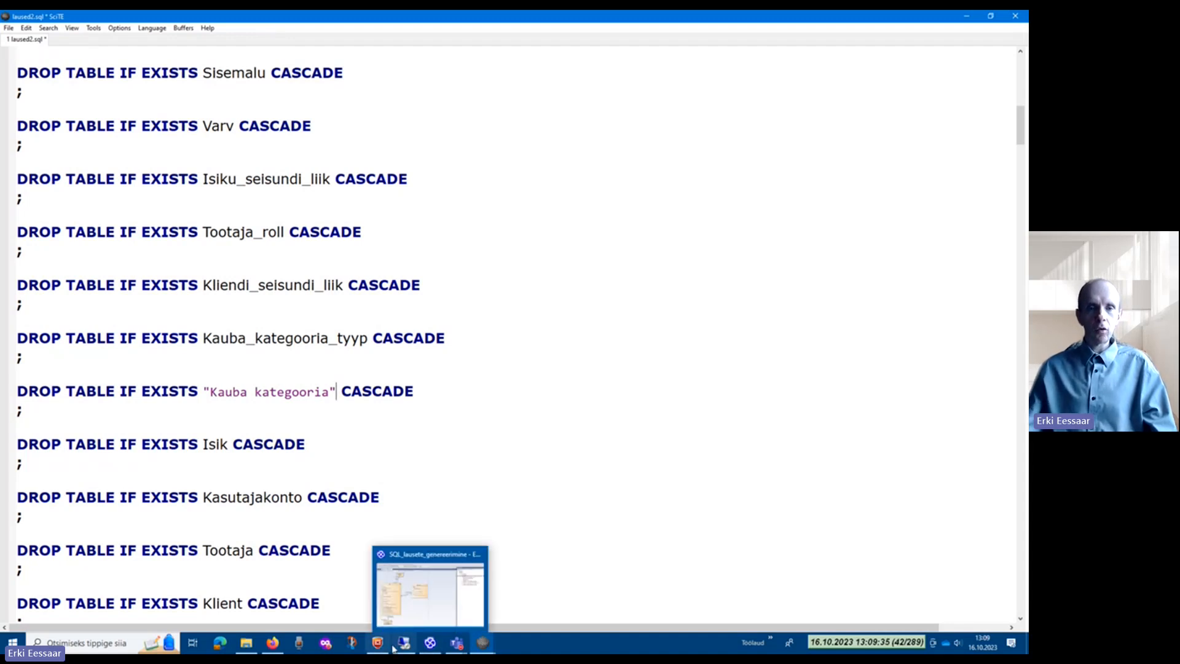
{"action": "left_click", "coordinate": [429, 642]}
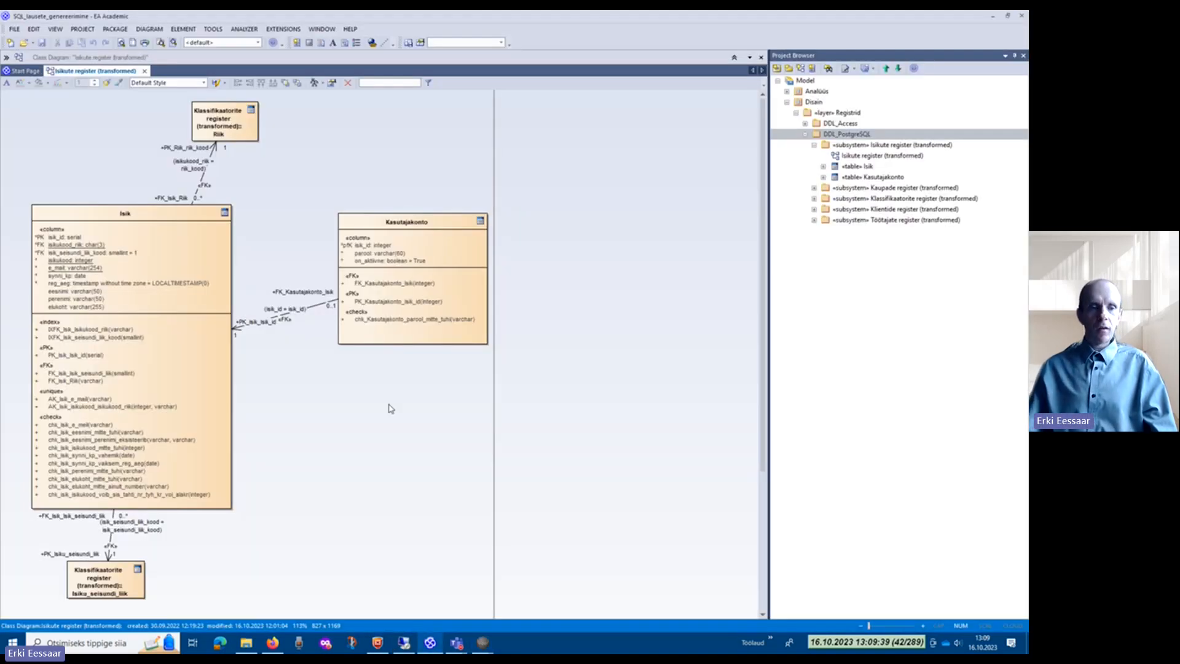